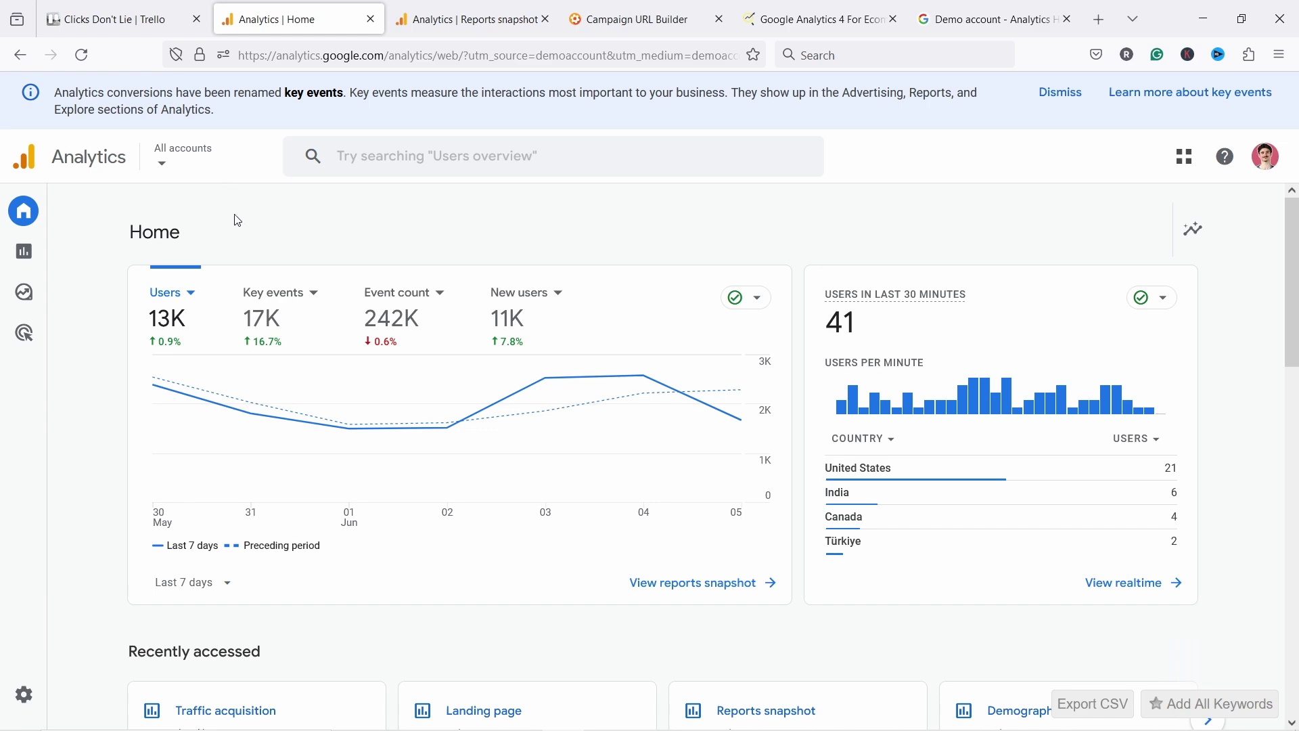
Step: Review the demo account access instructions and property links in Analytics Help, and return to the demo account's home page
{"action": "left_click", "coordinate": [943, 28]}
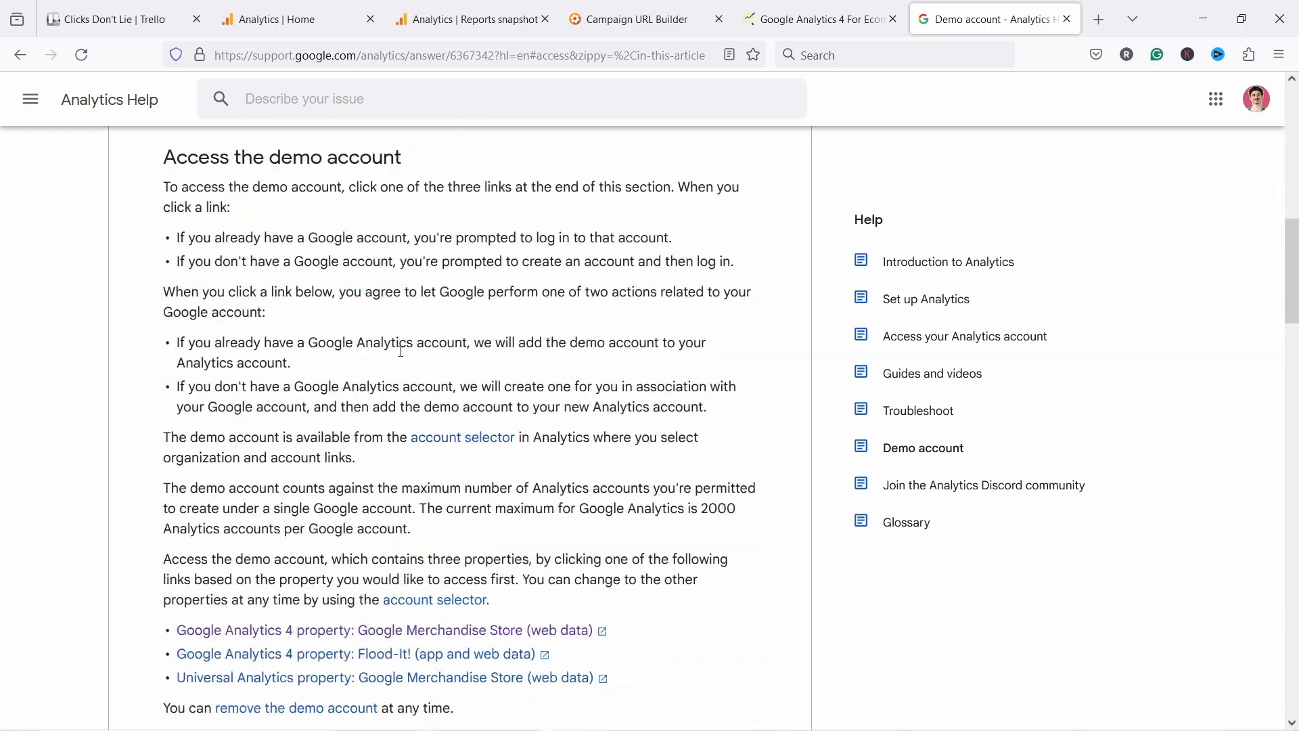
{"action": "scroll", "coordinate": [401, 381], "scroll_direction": "down", "scroll_amount": 3}
{"action": "left_click", "coordinate": [368, 457]}
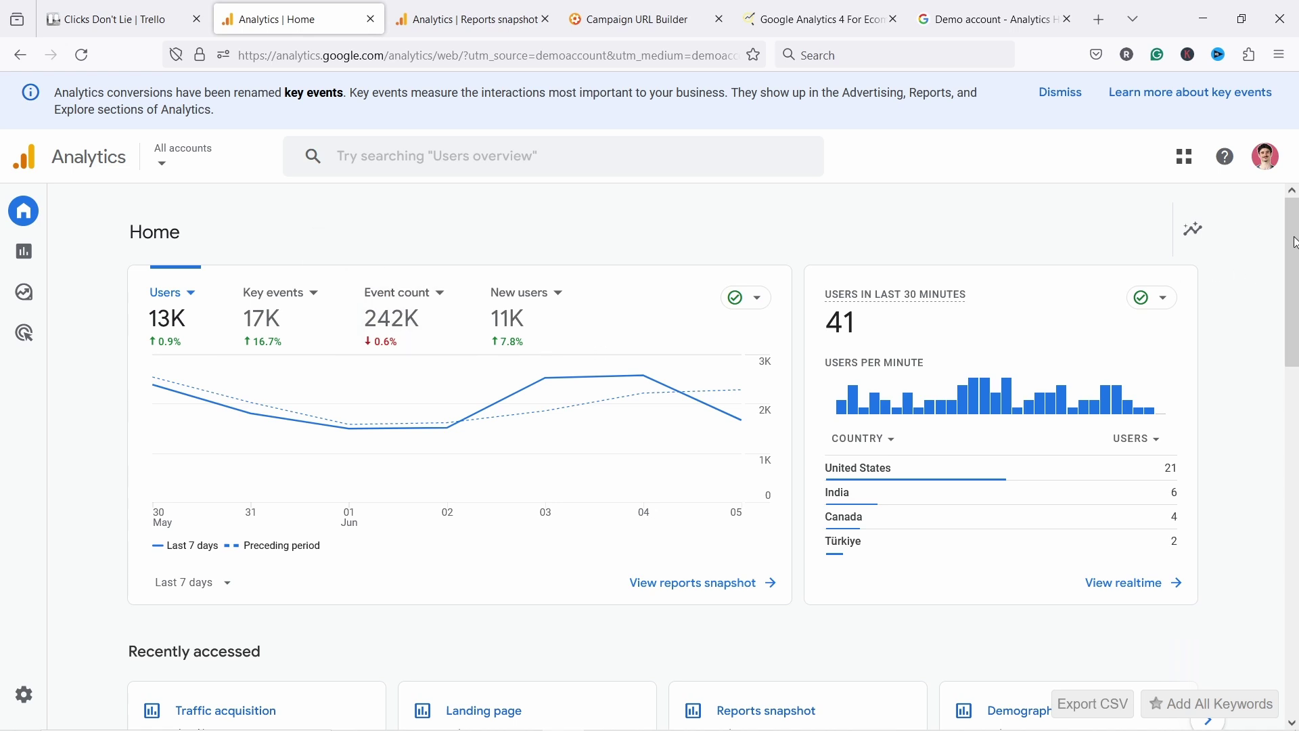
{"action": "key", "text": "ctrl+a"}
{"action": "left_click", "coordinate": [1042, 216]}
Step: Open the demo account's Realtime overview report and examine its user map and the cards below it
{"action": "mouse_move", "coordinate": [22, 214]}
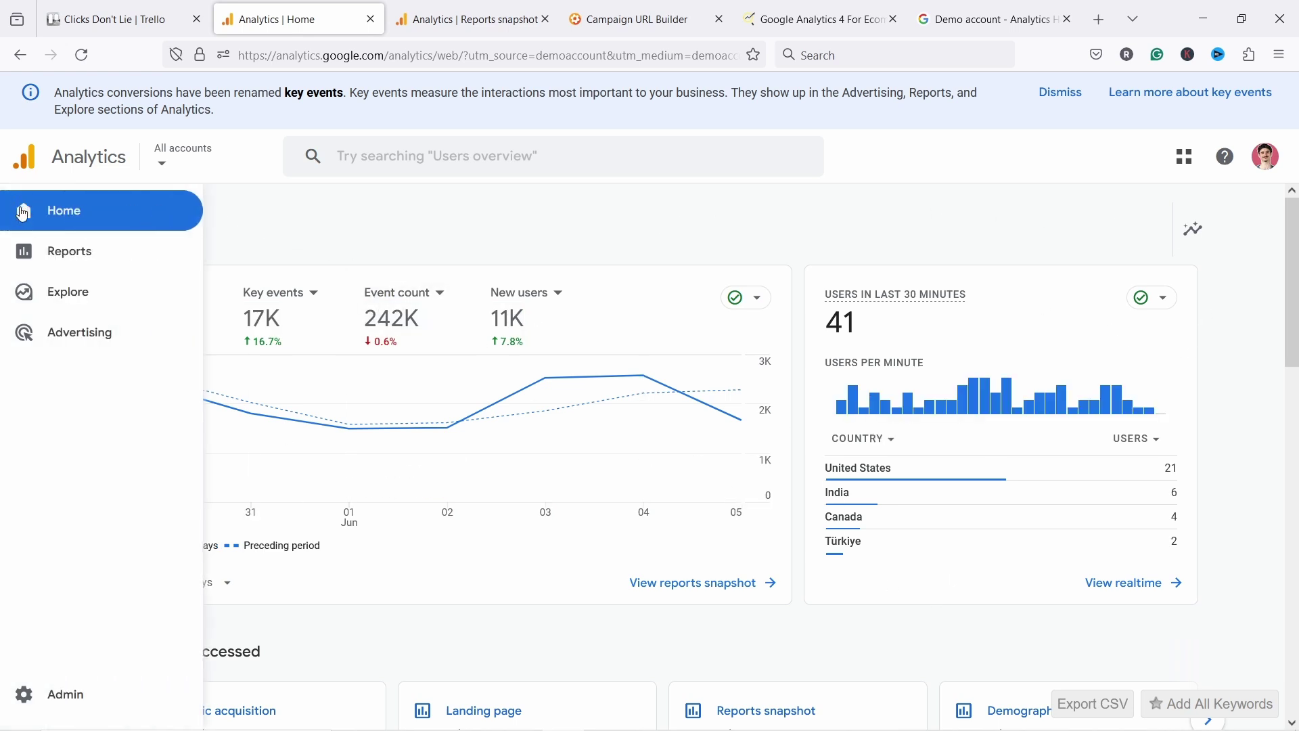
{"action": "left_click", "coordinate": [78, 260]}
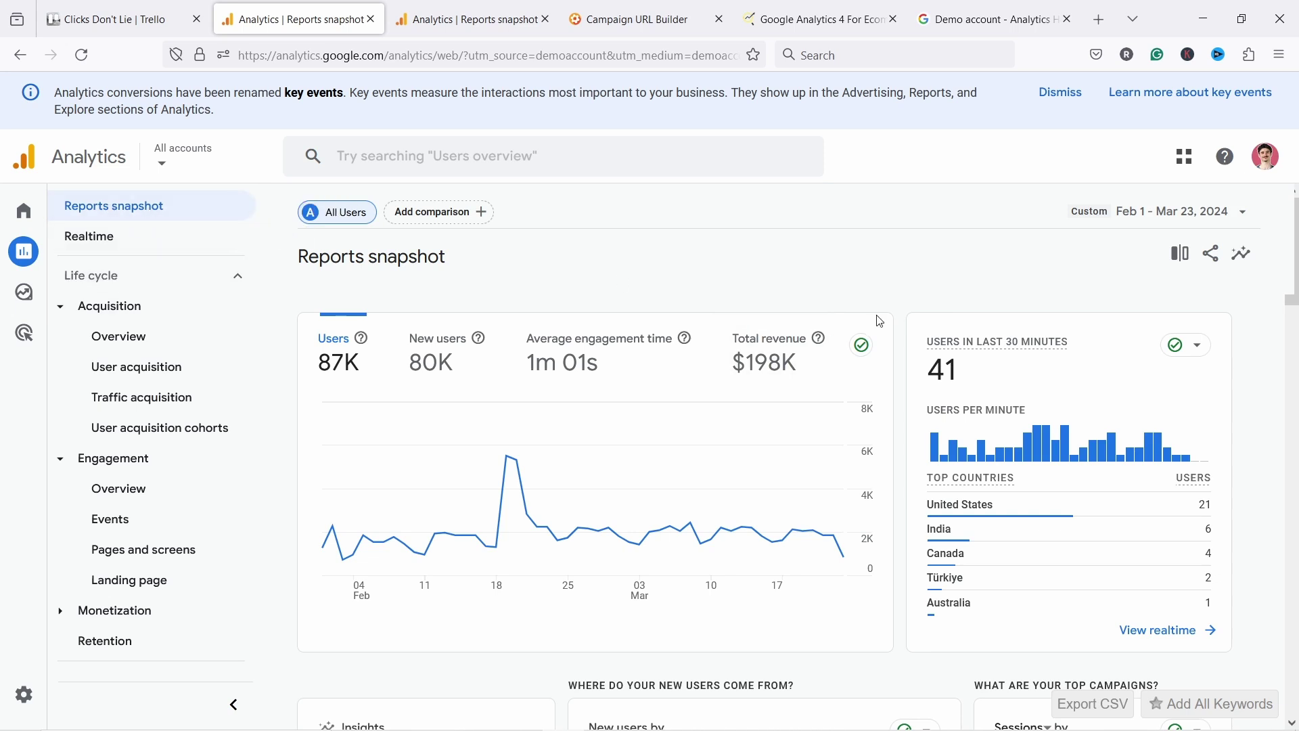
{"action": "left_click", "coordinate": [189, 237]}
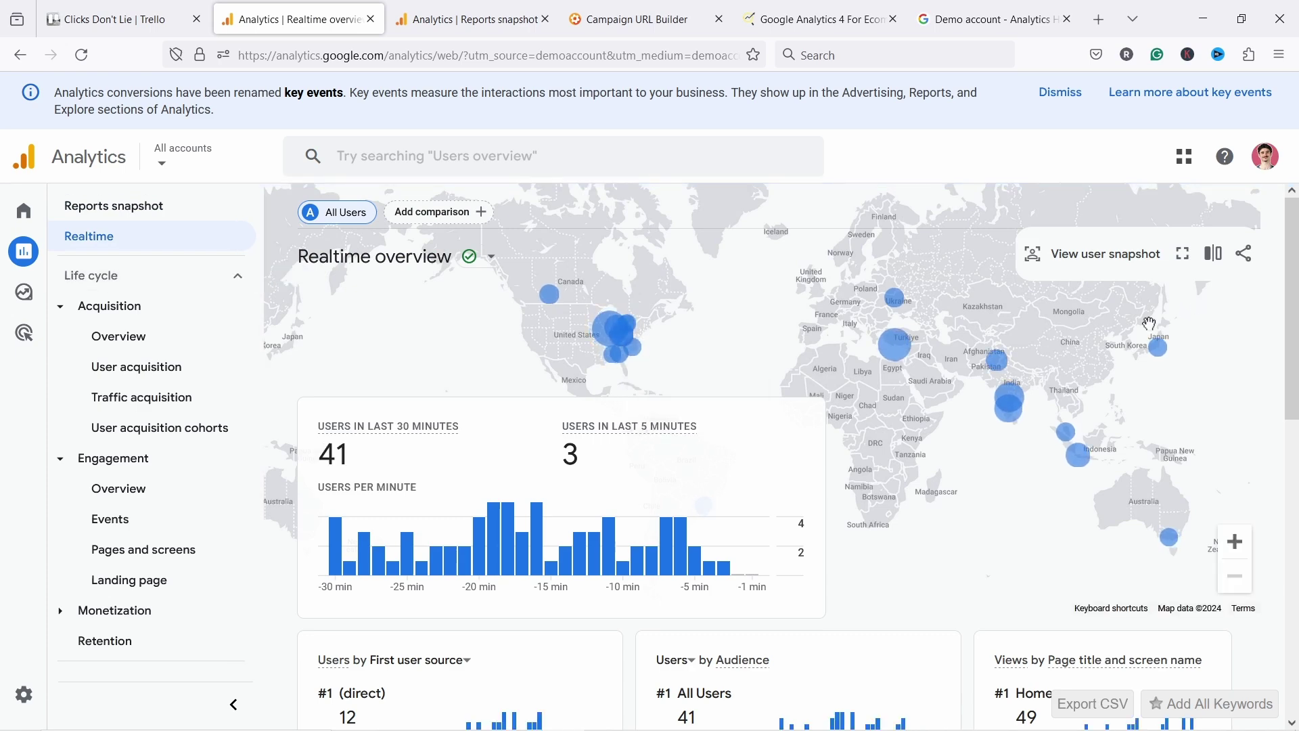
{"action": "scroll", "coordinate": [983, 429], "scroll_direction": "down", "scroll_amount": 2}
{"action": "mouse_move", "coordinate": [604, 350]}
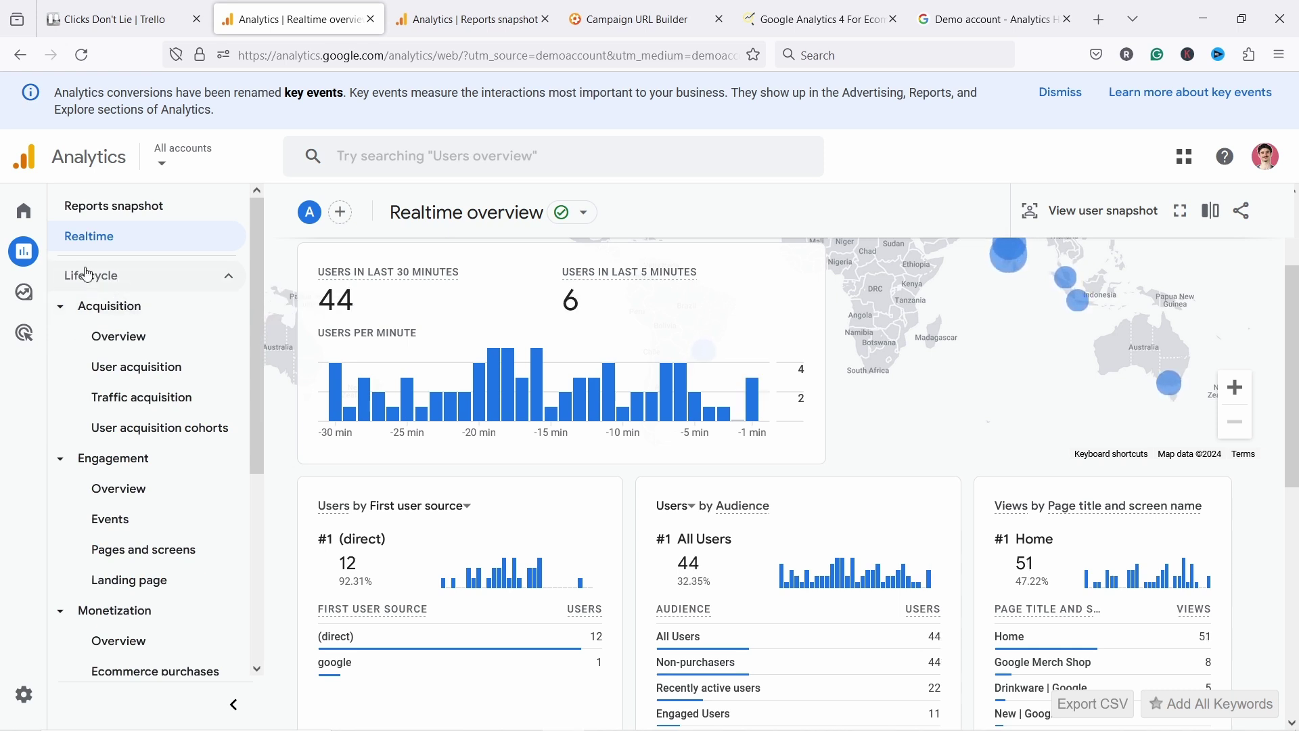
Step: Examine the Generate leads reports in the Clicks Don't Lie property, and return to the demo account
{"action": "left_click", "coordinate": [452, 21]}
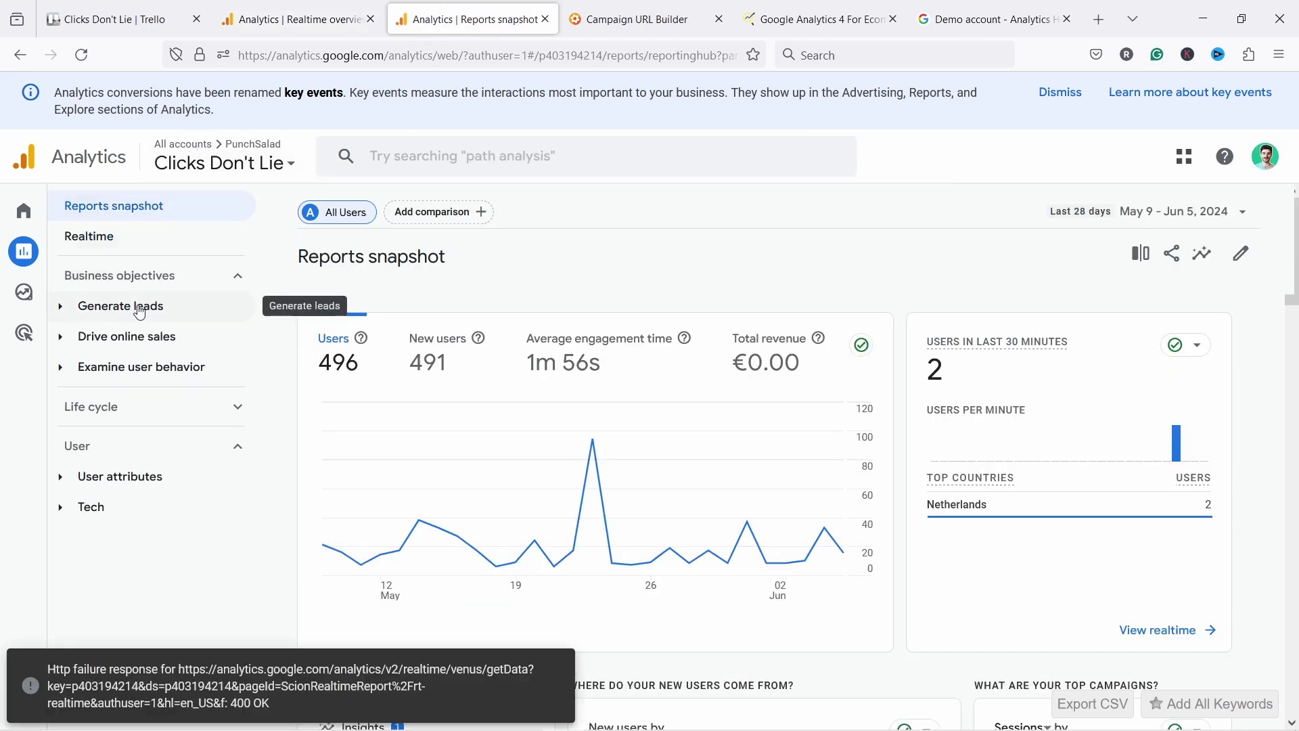
{"action": "left_click", "coordinate": [62, 310]}
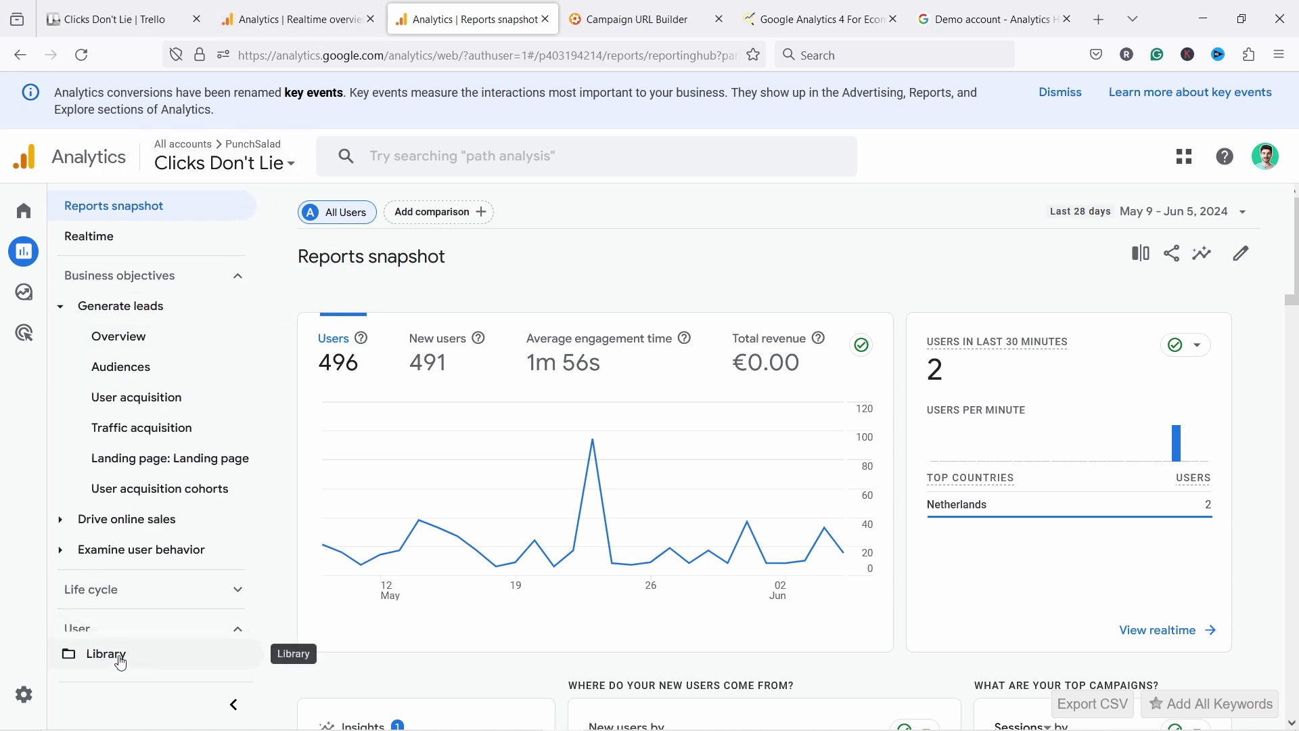
{"action": "left_click", "coordinate": [288, 12]}
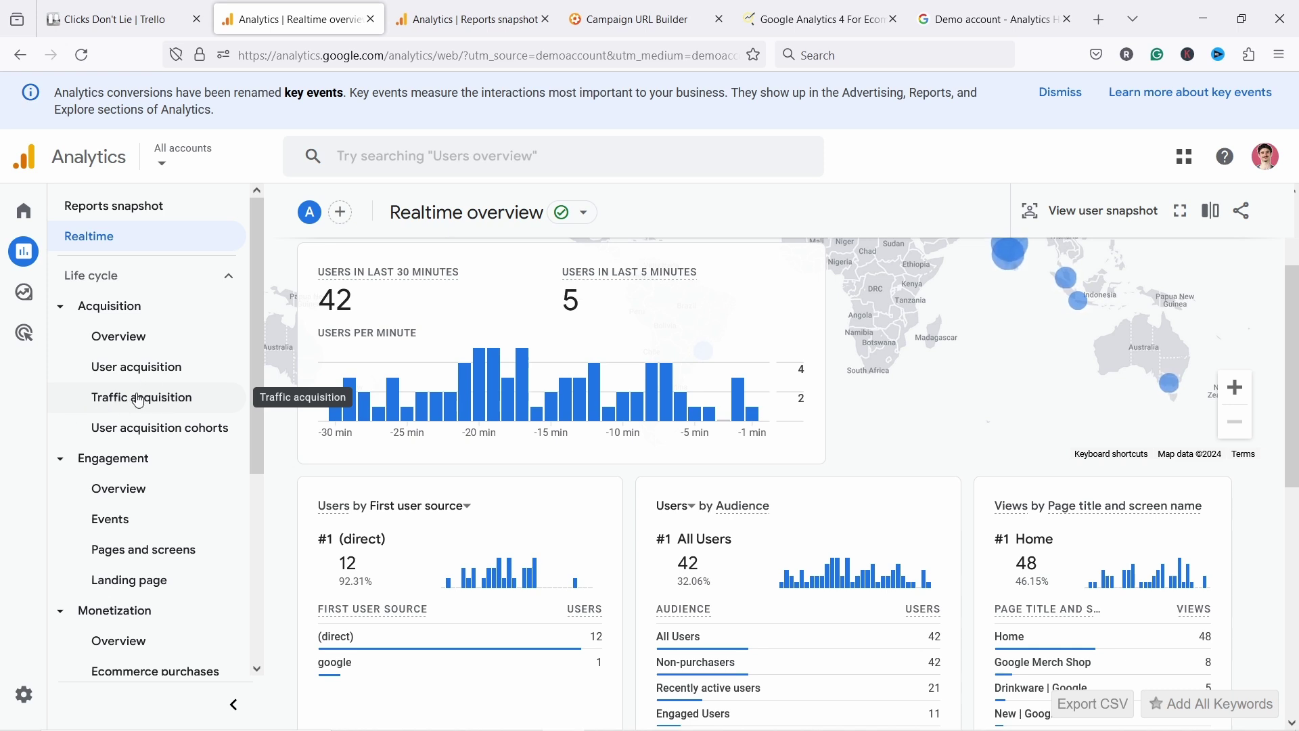
Step: Examine the available Life cycle, Search Console and User reports, expanding the User attributes and Tech groups
{"action": "scroll", "coordinate": [132, 362], "scroll_direction": "down", "scroll_amount": 2}
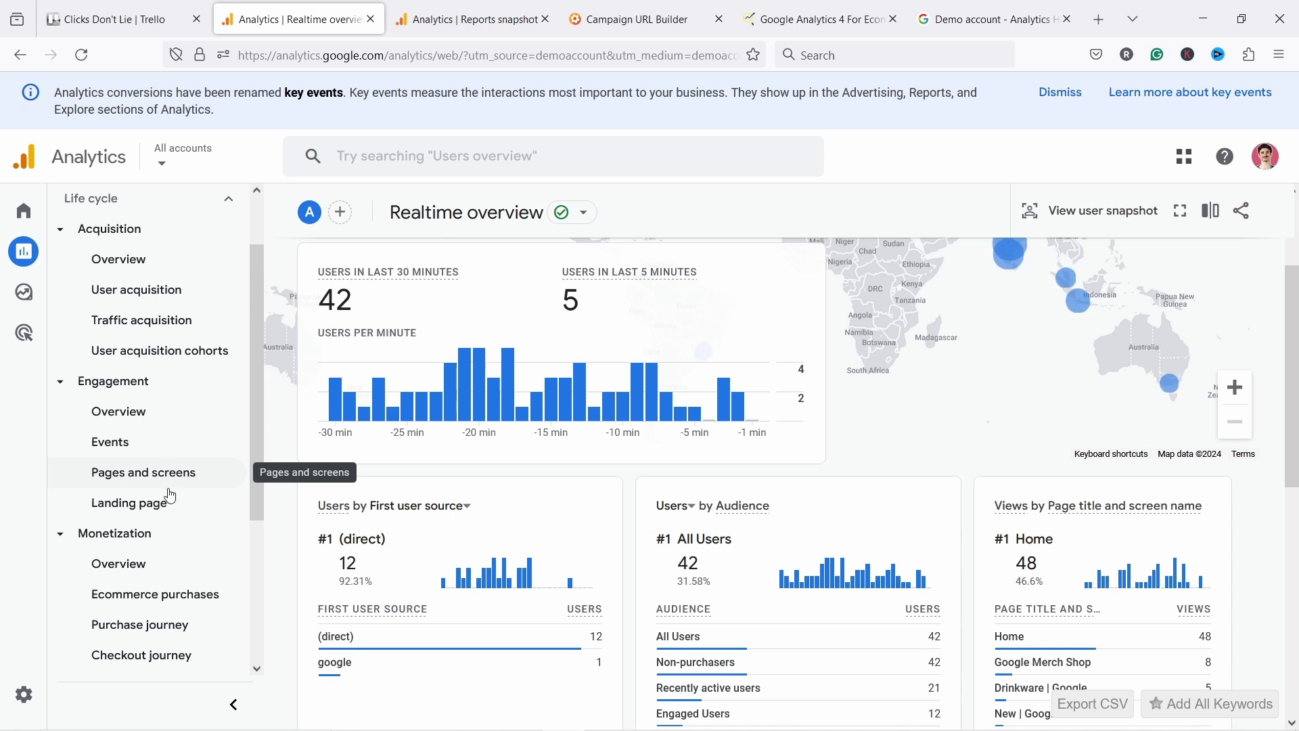
{"action": "scroll", "coordinate": [162, 535], "scroll_direction": "down", "scroll_amount": 1}
{"action": "scroll", "coordinate": [174, 502], "scroll_direction": "down", "scroll_amount": 1}
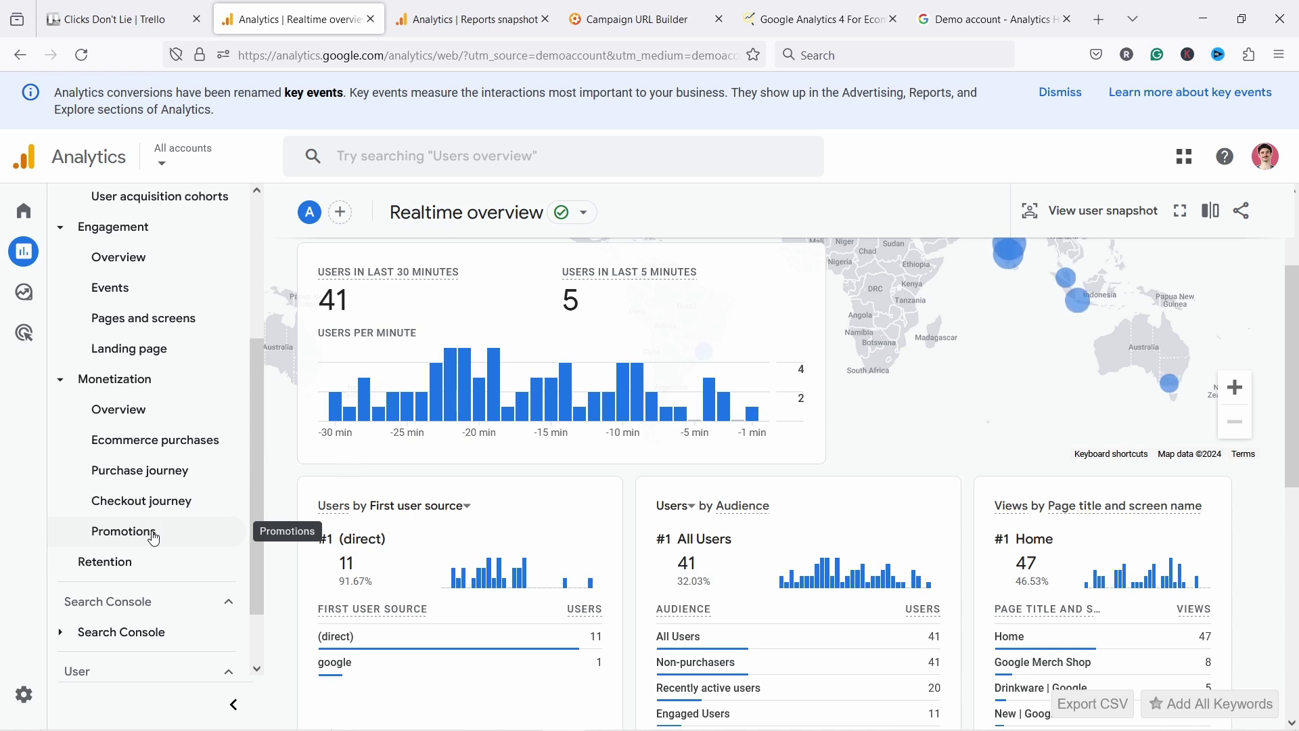
{"action": "scroll", "coordinate": [154, 537], "scroll_direction": "up", "scroll_amount": 1}
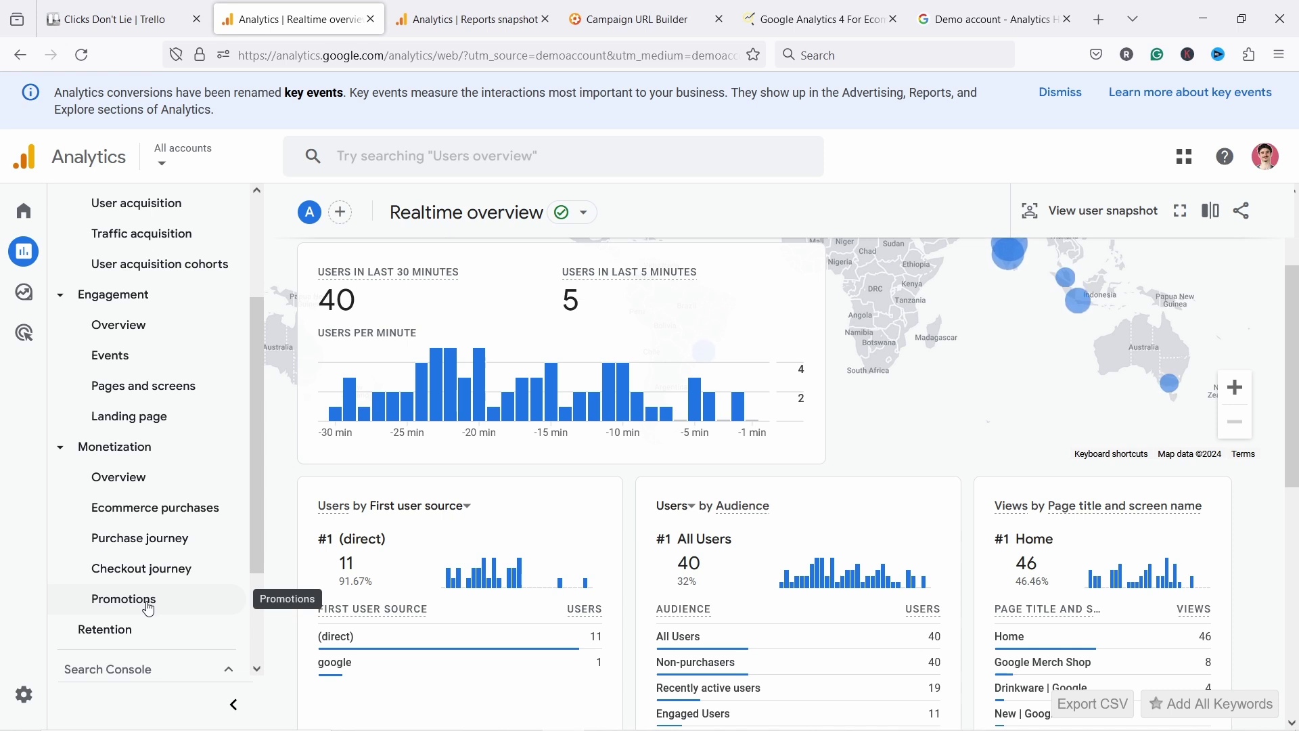
{"action": "scroll", "coordinate": [174, 429], "scroll_direction": "down", "scroll_amount": 2}
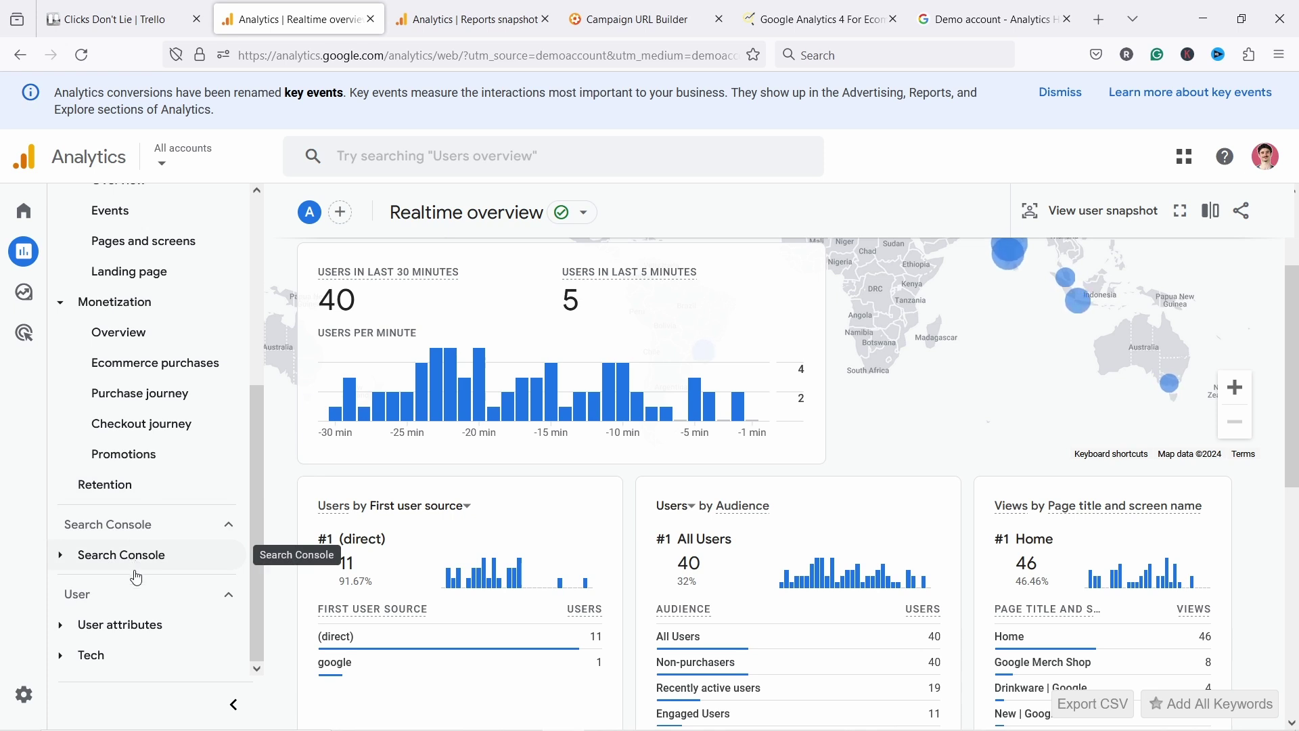
{"action": "left_click", "coordinate": [95, 622]}
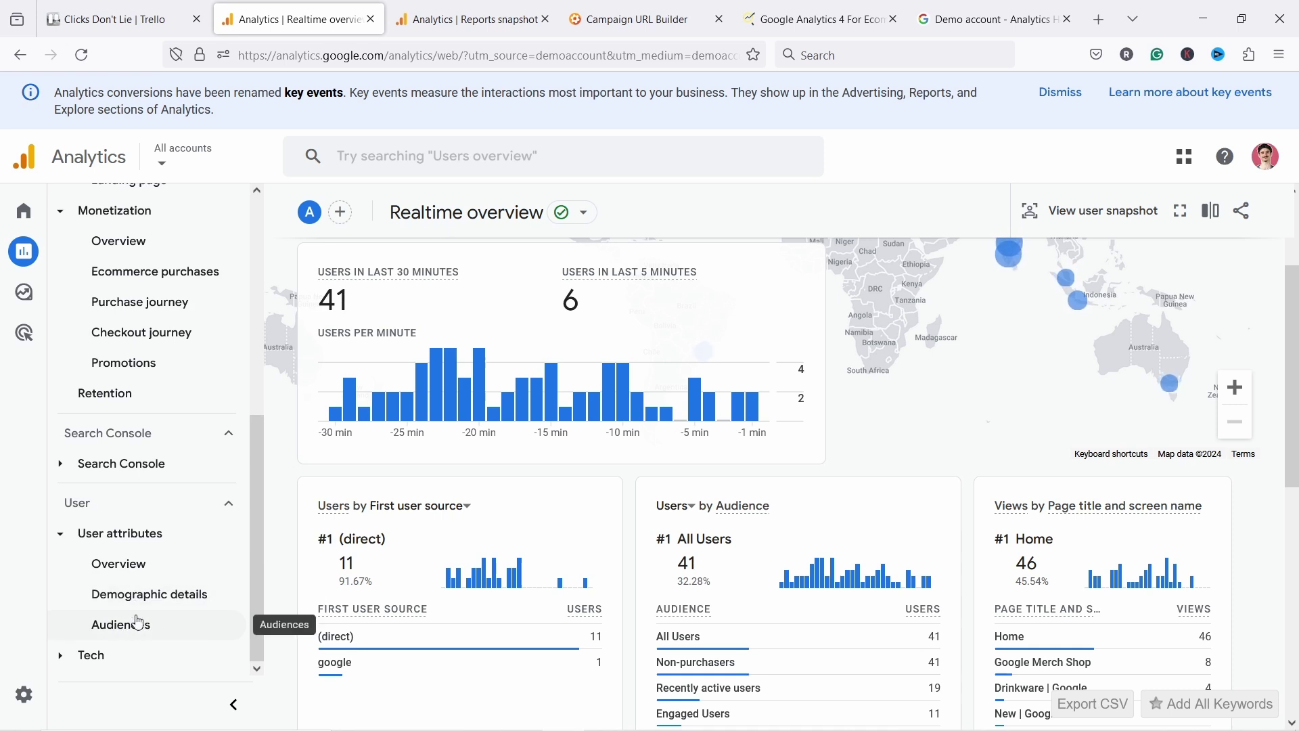
{"action": "left_click", "coordinate": [88, 655]}
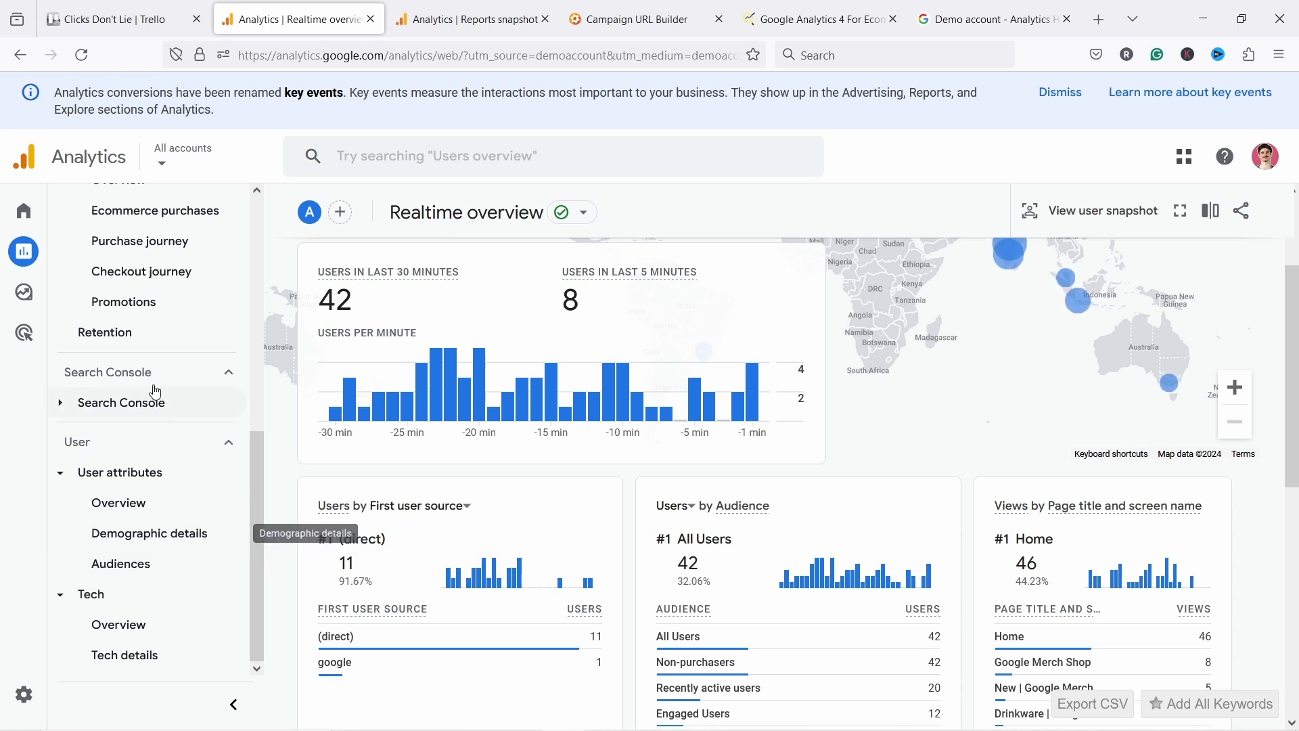
{"action": "left_click", "coordinate": [263, 428]}
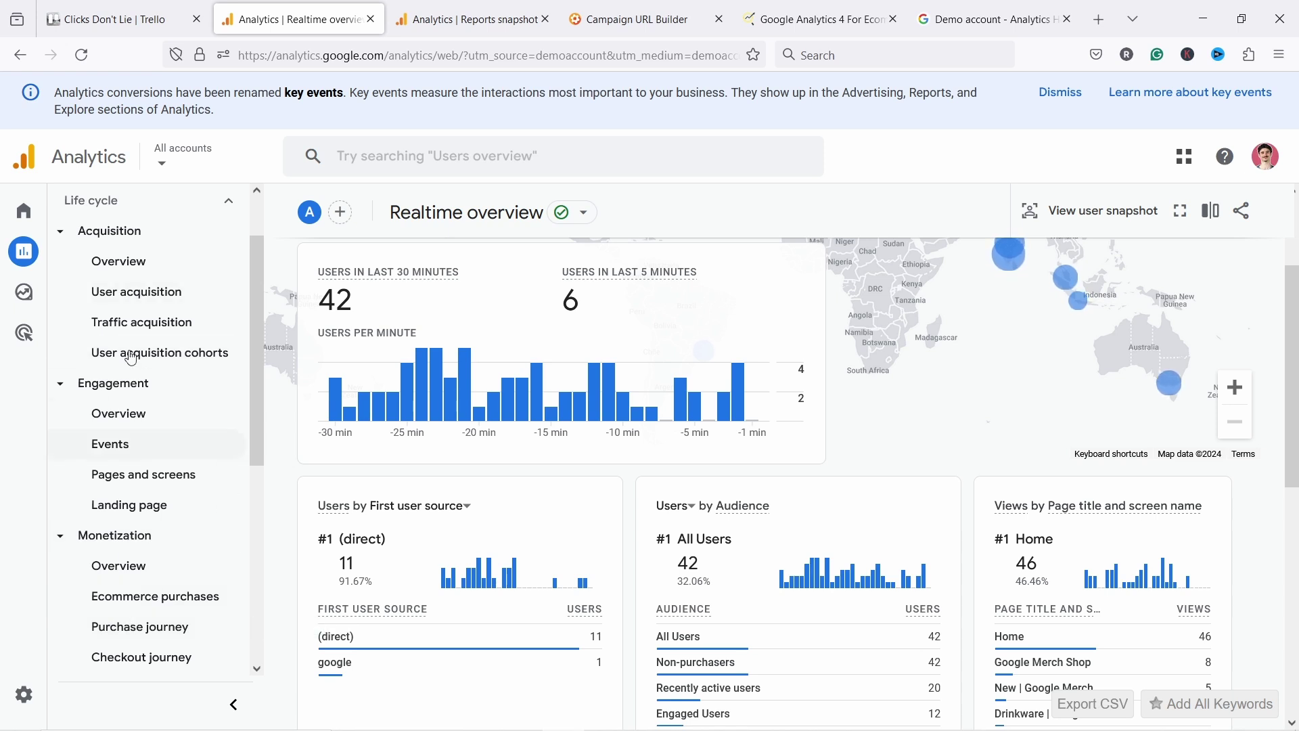
{"action": "mouse_move", "coordinate": [27, 292]}
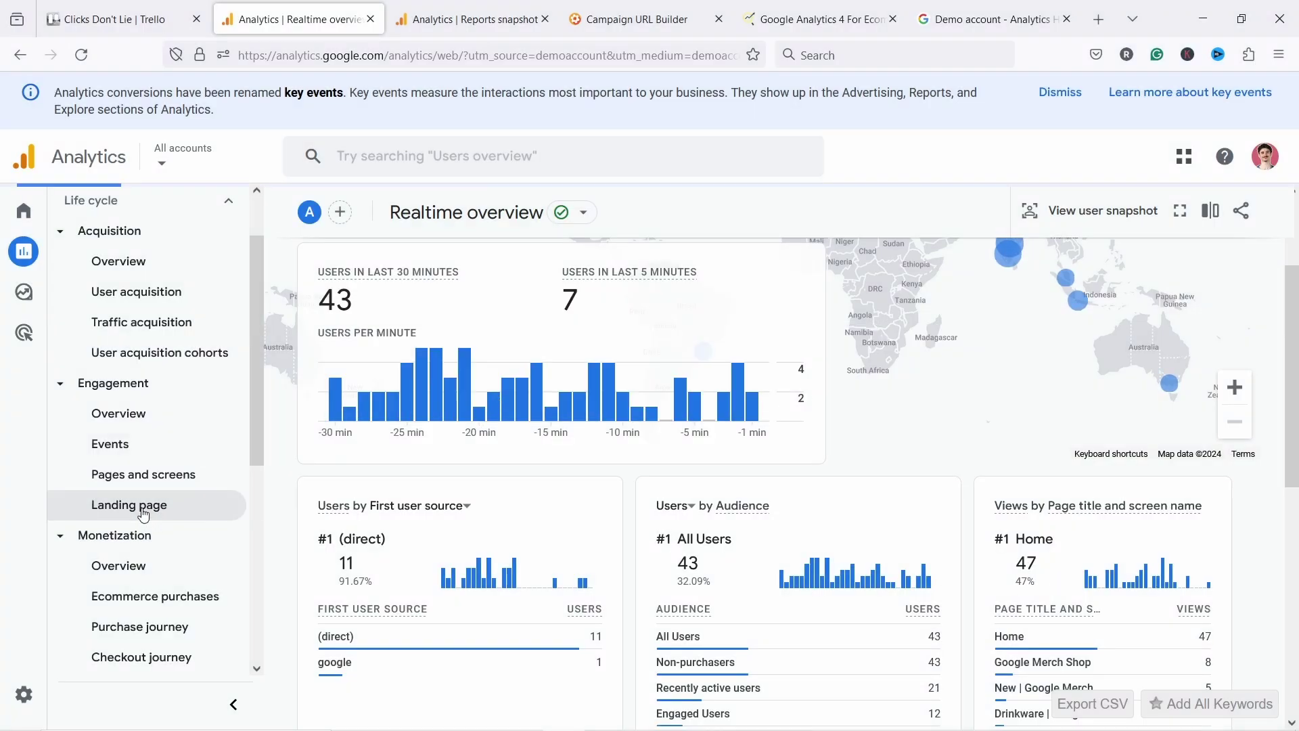
Step: Open the Landing page report under Engagement and examine its table of pages and metrics
{"action": "left_click", "coordinate": [144, 515]}
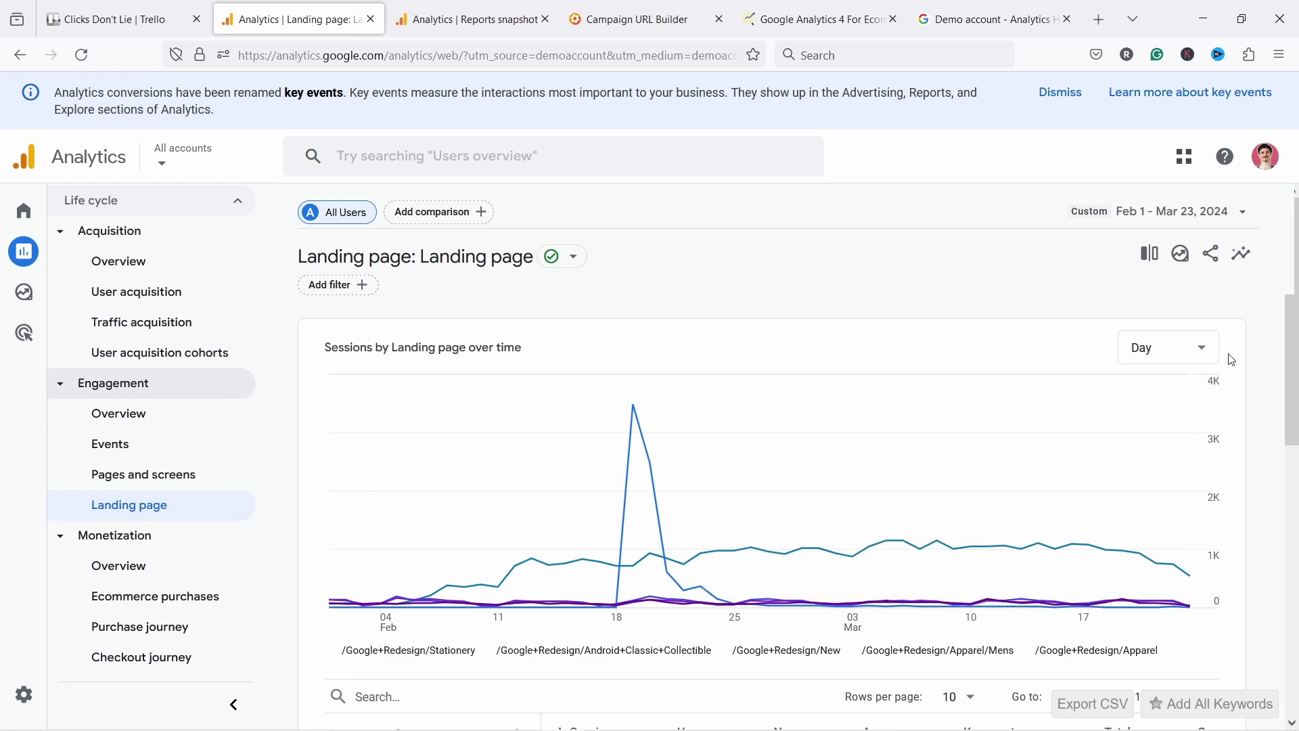
{"action": "scroll", "coordinate": [1293, 340], "scroll_direction": "down", "scroll_amount": 2}
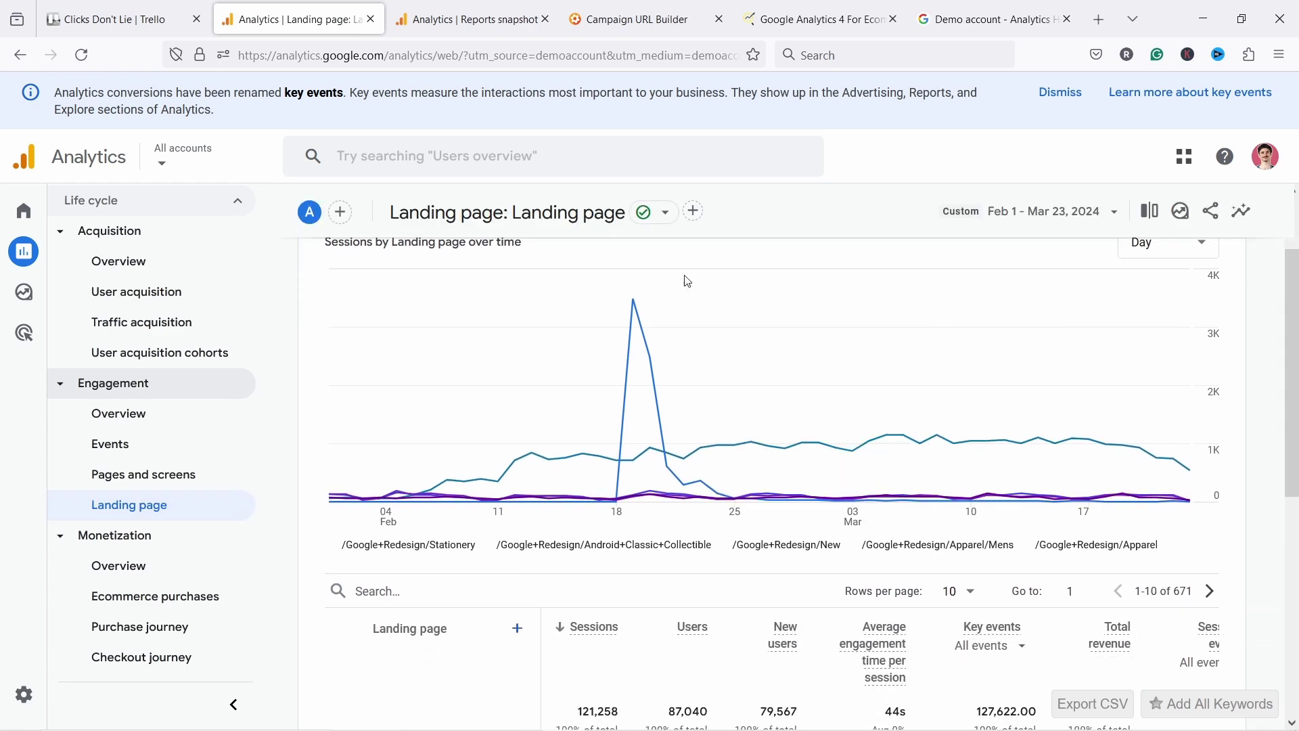
{"action": "left_click_drag", "start_coordinate": [1282, 422], "coordinate": [1296, 626]}
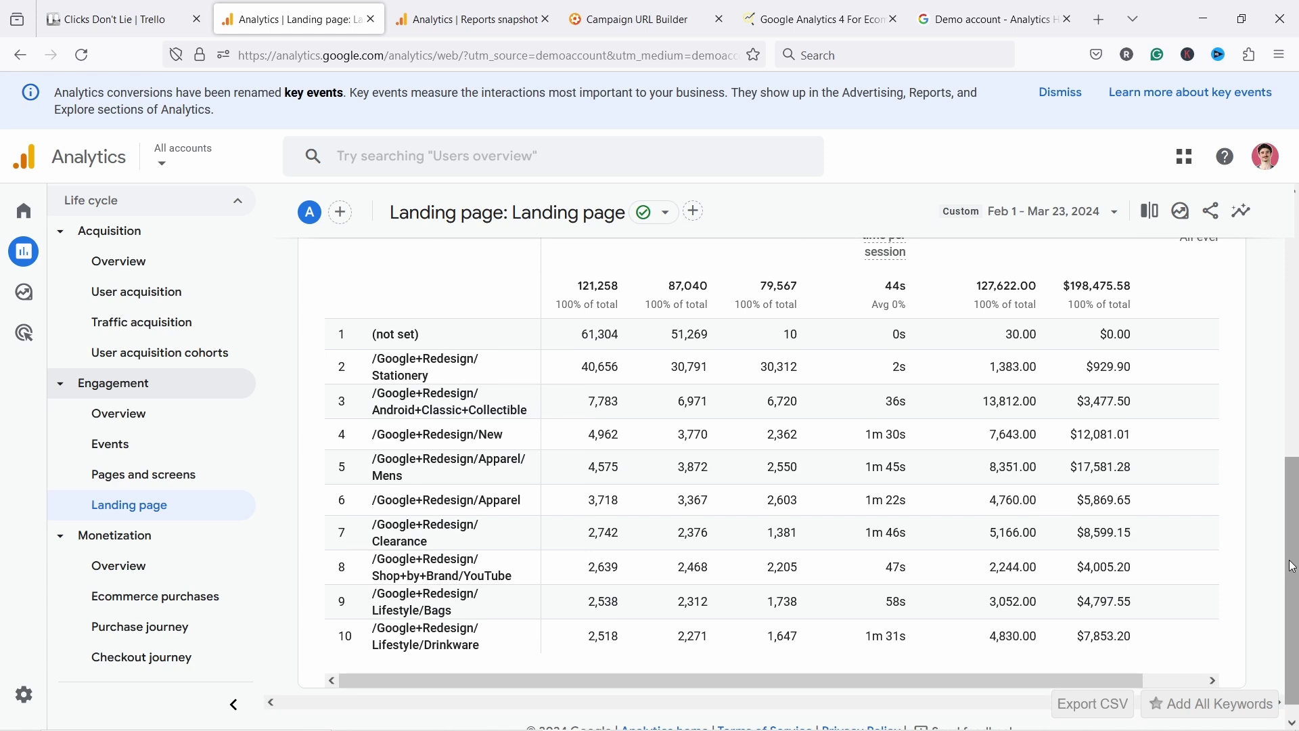
{"action": "scroll", "coordinate": [1282, 568], "scroll_direction": "up", "scroll_amount": 1}
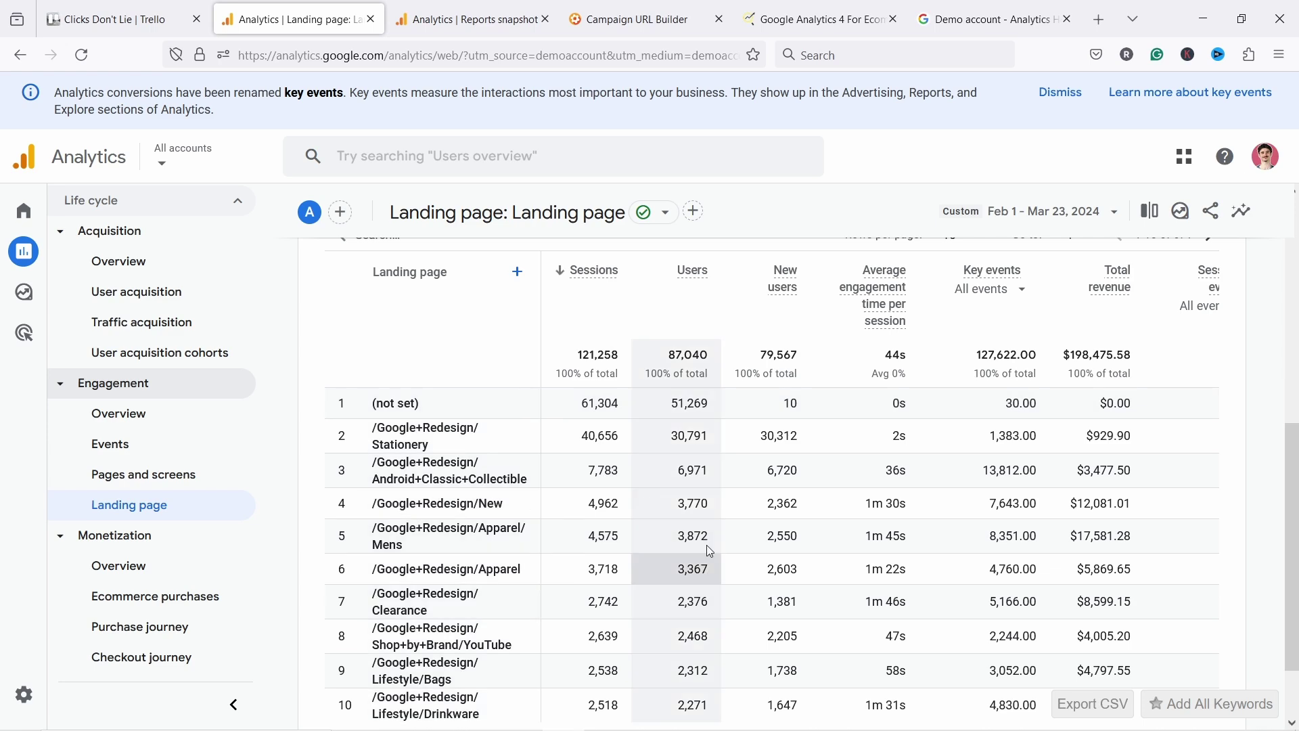
Step: Compare Feb 1 – Mar 23, 2024 with the preceding period (match day of week) in the Landing page report
{"action": "left_click", "coordinate": [1058, 215]}
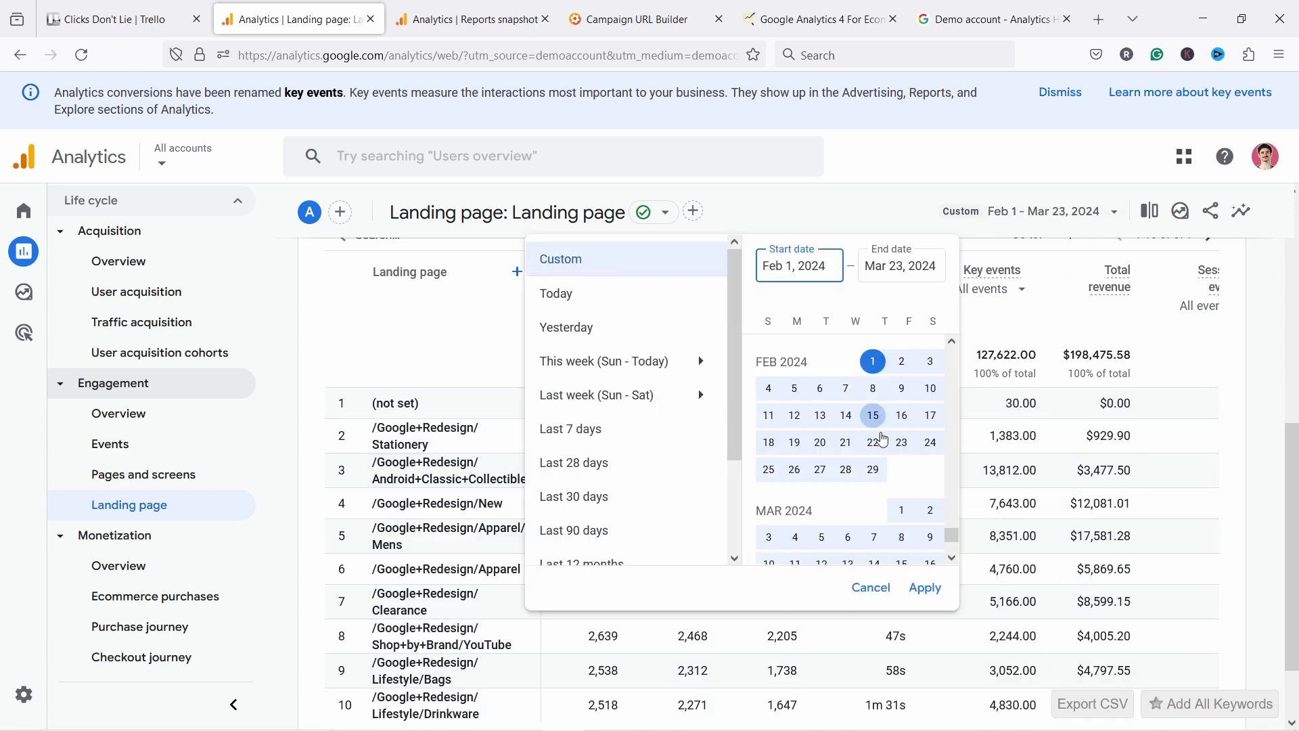
{"action": "scroll", "coordinate": [894, 499], "scroll_direction": "down", "scroll_amount": 1}
{"action": "scroll", "coordinate": [907, 491], "scroll_direction": "up", "scroll_amount": 1}
{"action": "left_click_drag", "start_coordinate": [737, 414], "coordinate": [748, 516]}
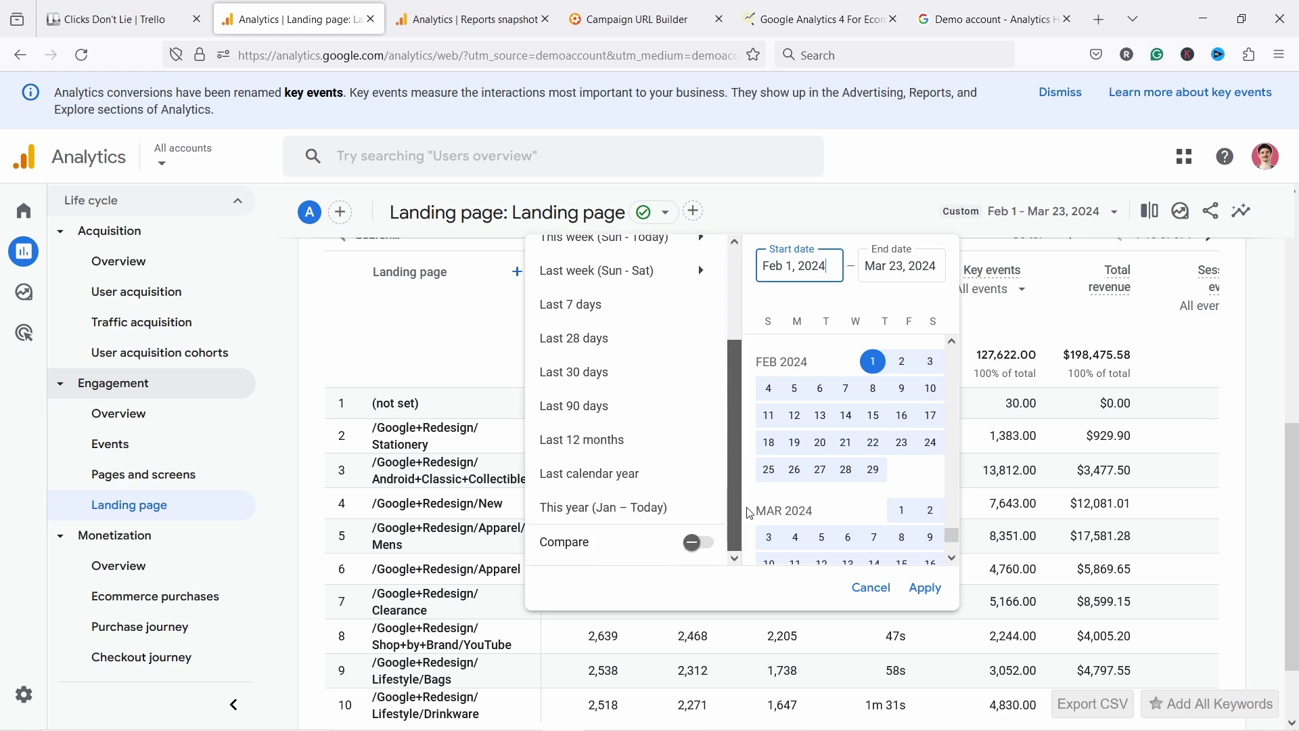
{"action": "left_click", "coordinate": [691, 543]}
{"action": "scroll", "coordinate": [655, 429], "scroll_direction": "down", "scroll_amount": 3}
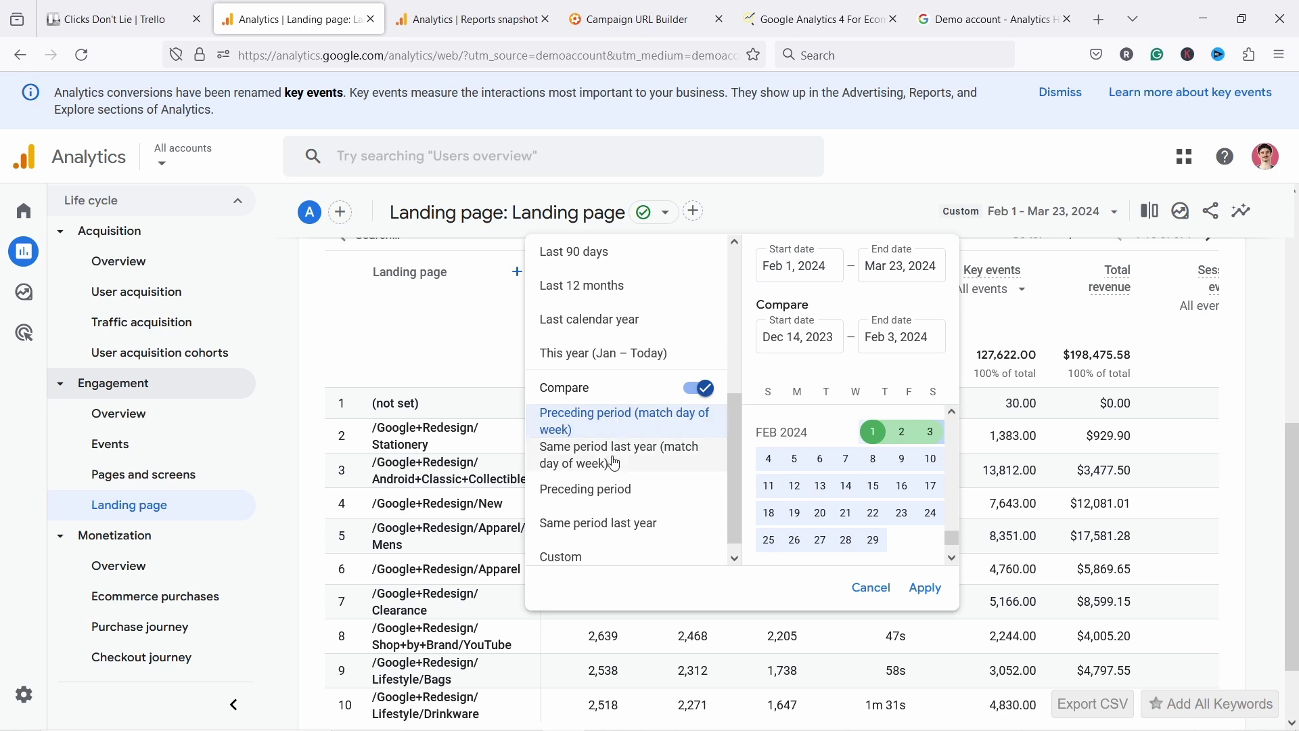
{"action": "scroll", "coordinate": [794, 499], "scroll_direction": "up", "scroll_amount": 5}
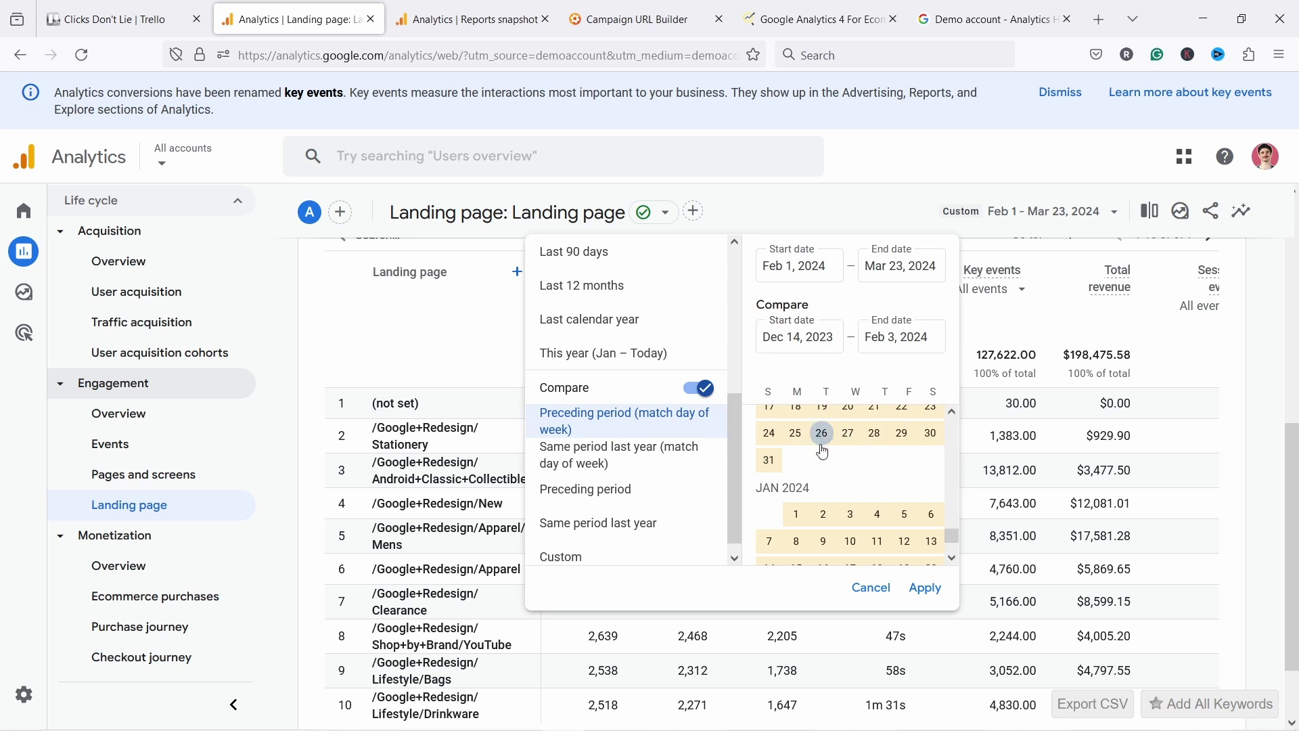
{"action": "scroll", "coordinate": [820, 435], "scroll_direction": "up", "scroll_amount": 2}
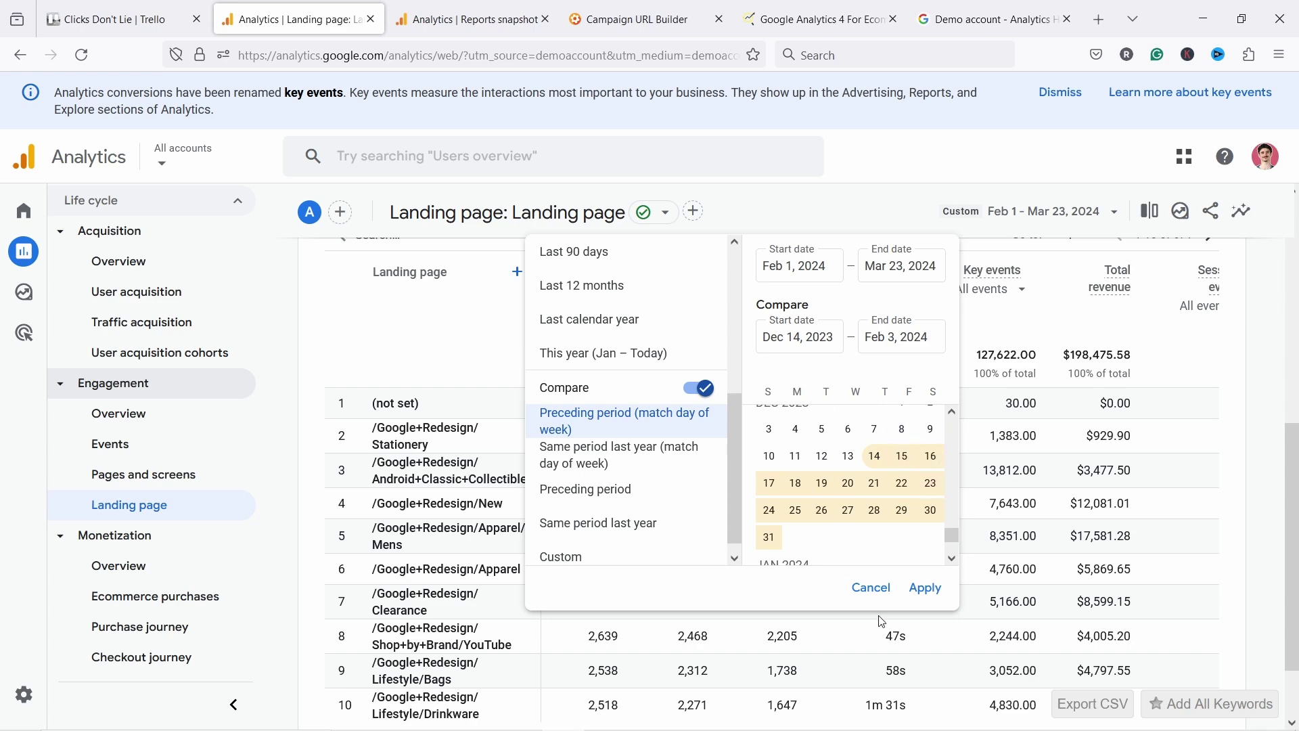
{"action": "left_click", "coordinate": [925, 588]}
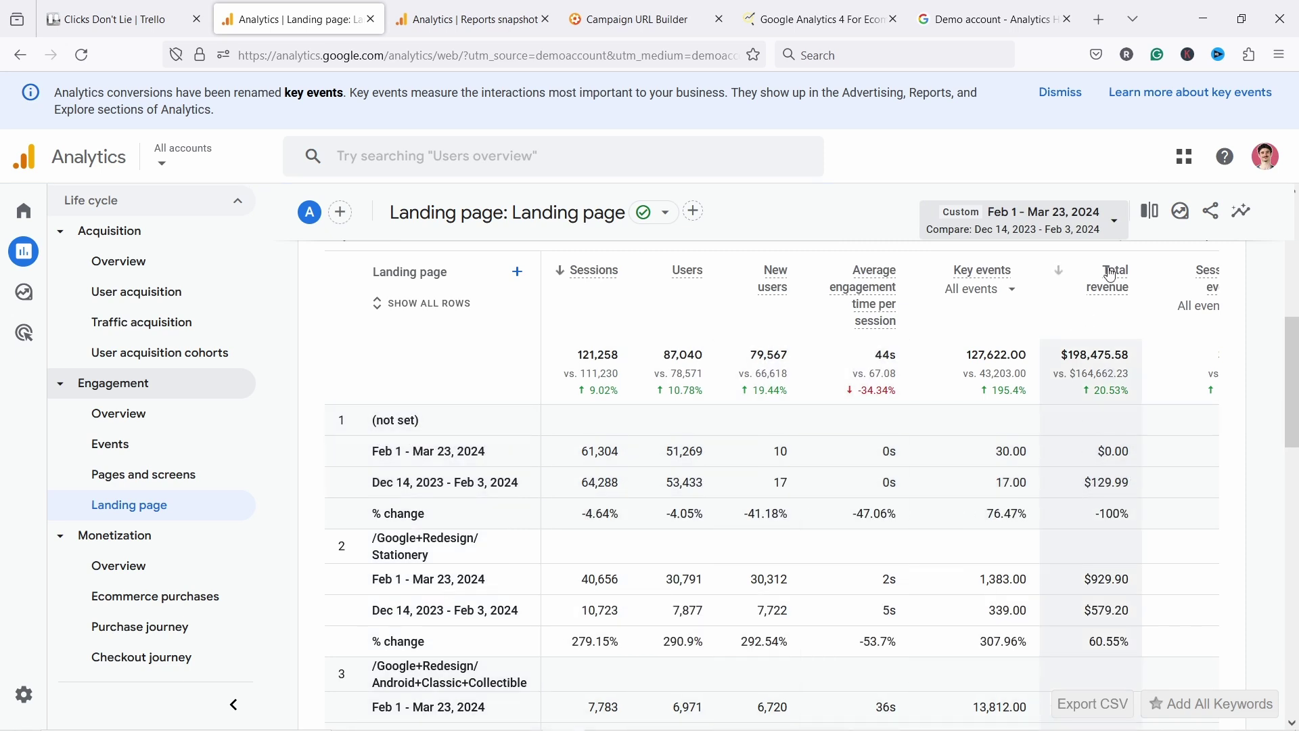
Step: Turn off the period comparison for the Landing page report and apply the date settings
{"action": "left_click", "coordinate": [1116, 233]}
{"action": "scroll", "coordinate": [643, 409], "scroll_direction": "down", "scroll_amount": 5}
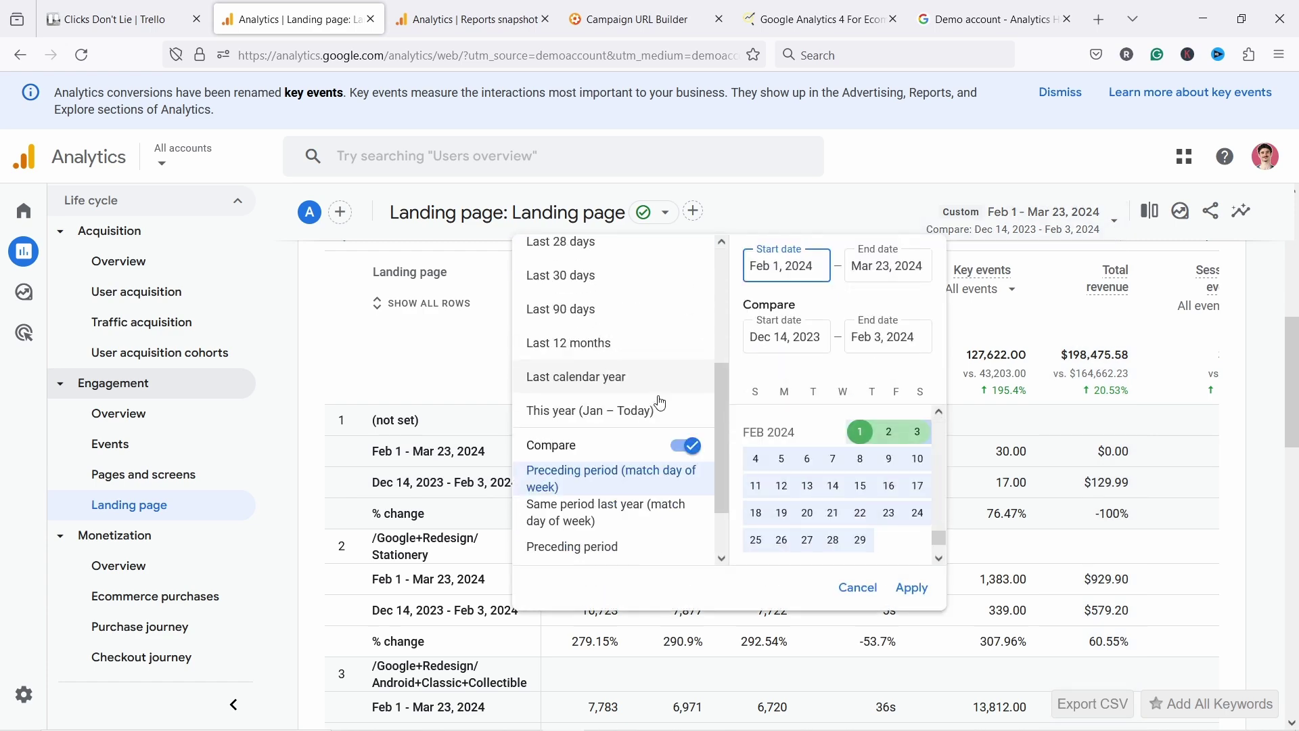
{"action": "left_click", "coordinate": [685, 433]}
{"action": "left_click", "coordinate": [912, 587]}
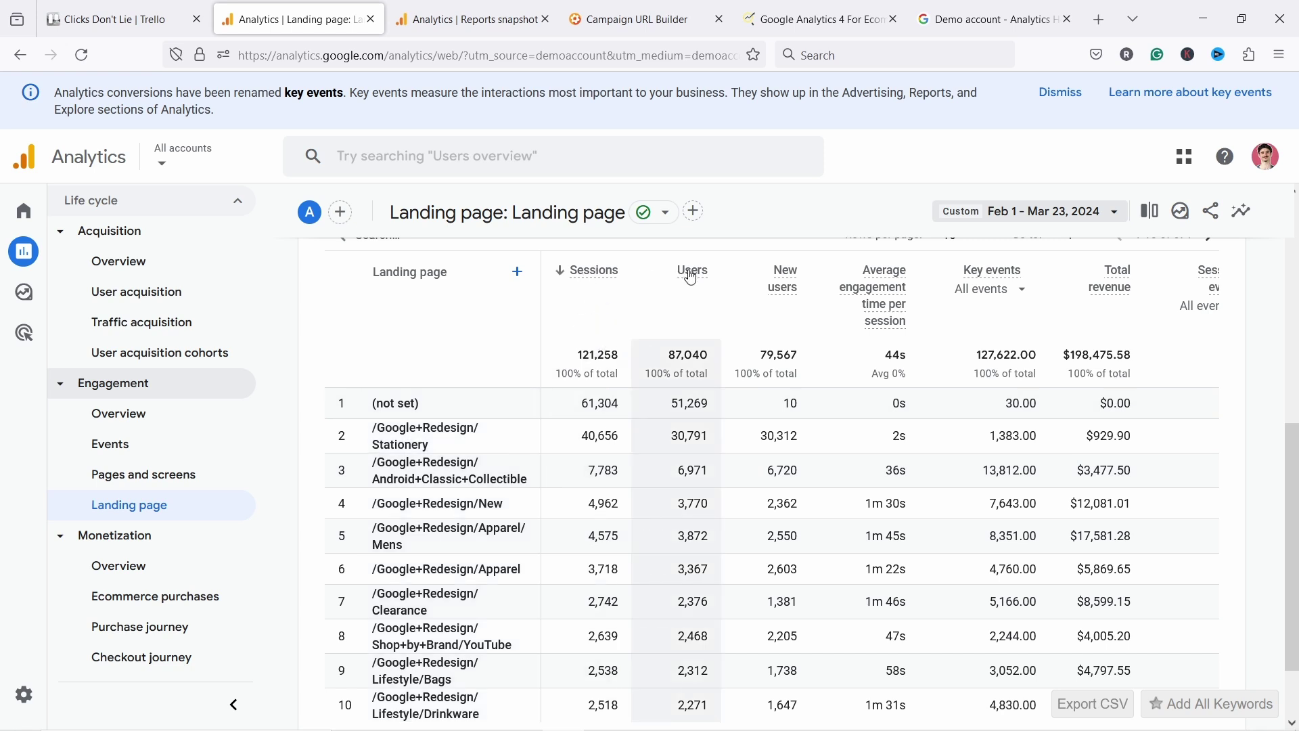
Step: Filter the landing page table by "classic+collectible" and examine the metric columns of the matching page
{"action": "mouse_move", "coordinate": [691, 277]}
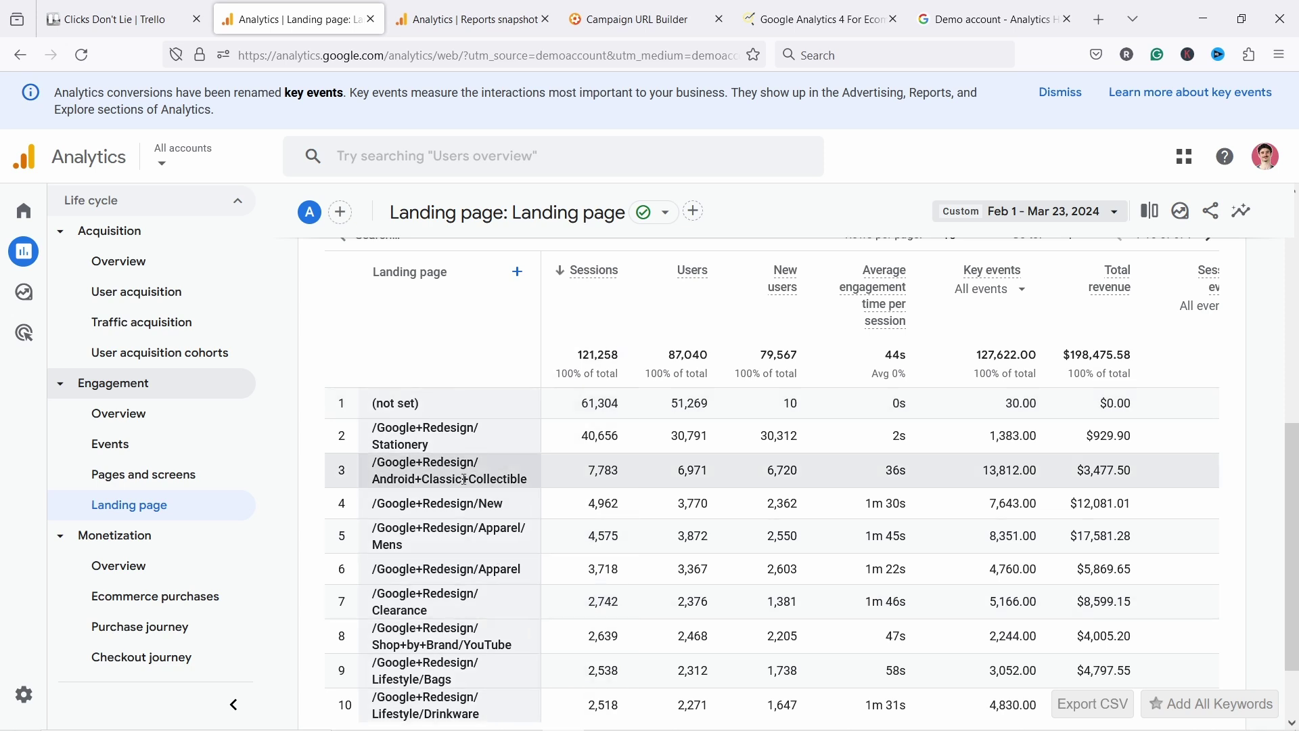
{"action": "scroll", "coordinate": [519, 468], "scroll_direction": "up", "scroll_amount": 1}
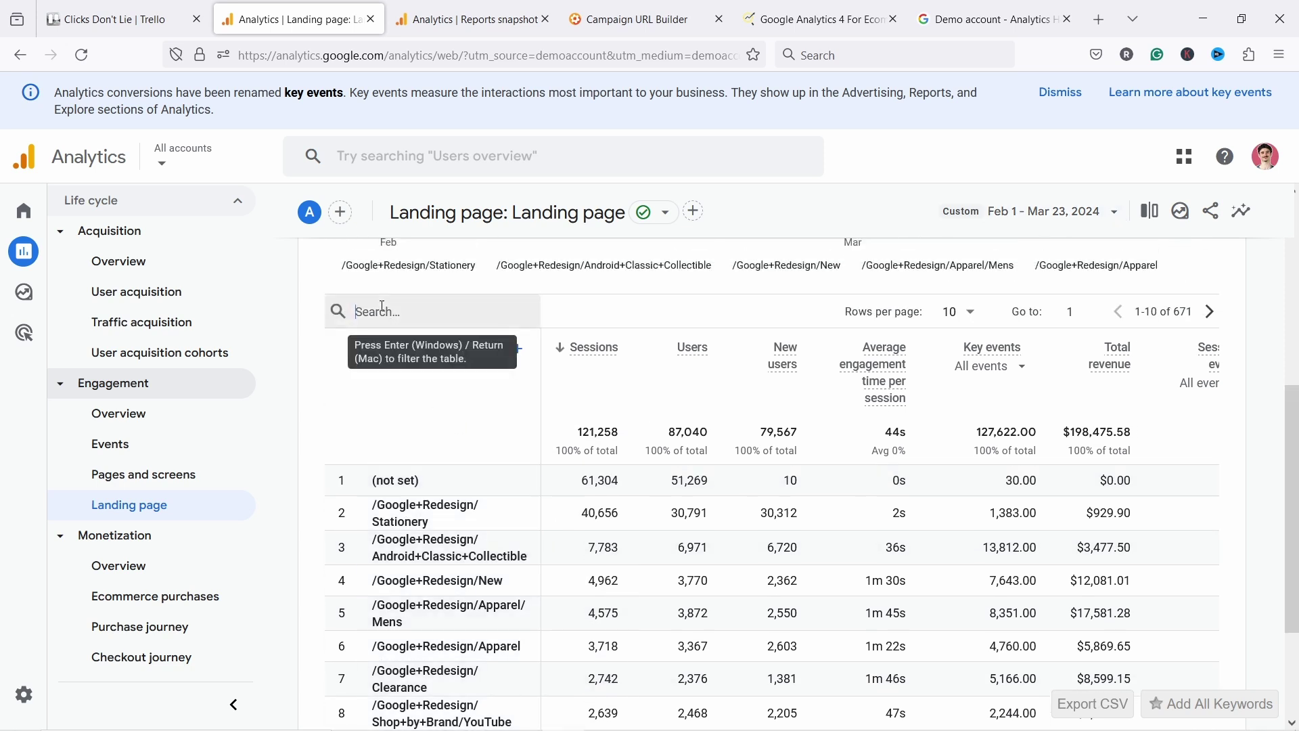
{"action": "type", "text": "col"}
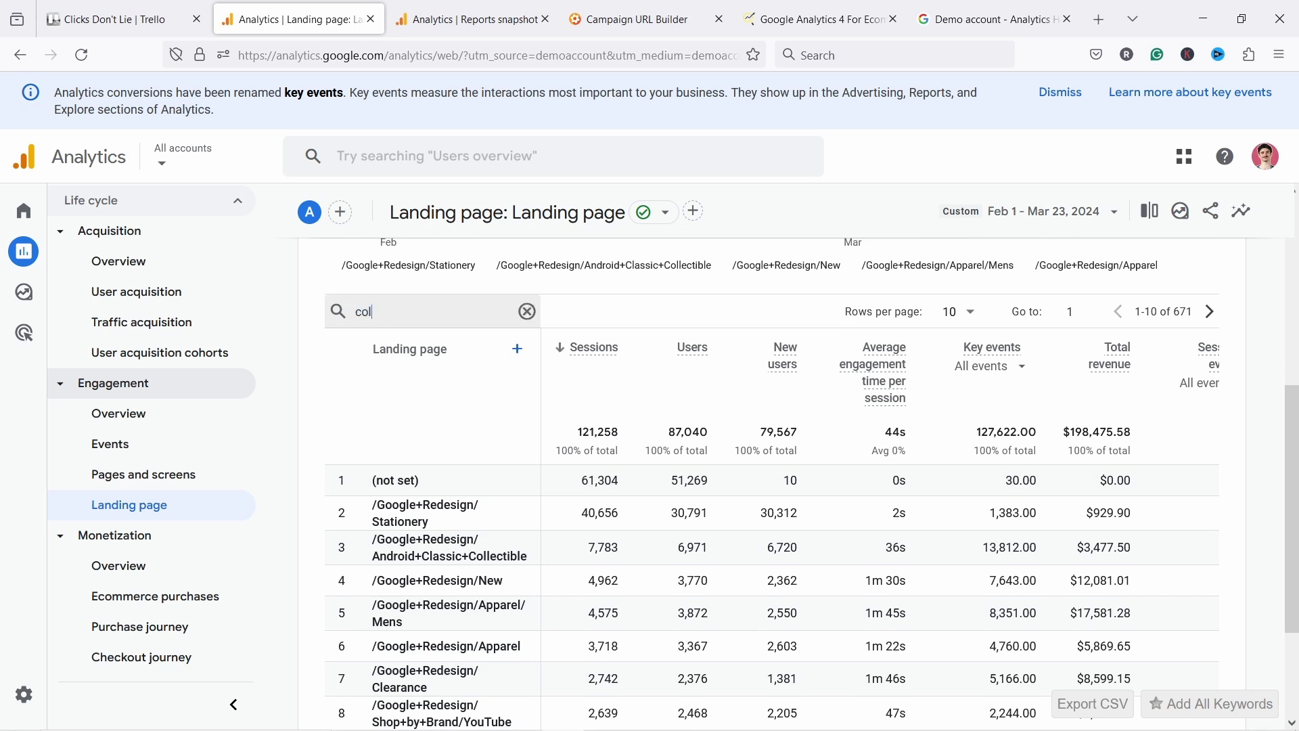
{"action": "key", "text": "BackSpace"}
{"action": "type", "text": "lassic+collectible"}
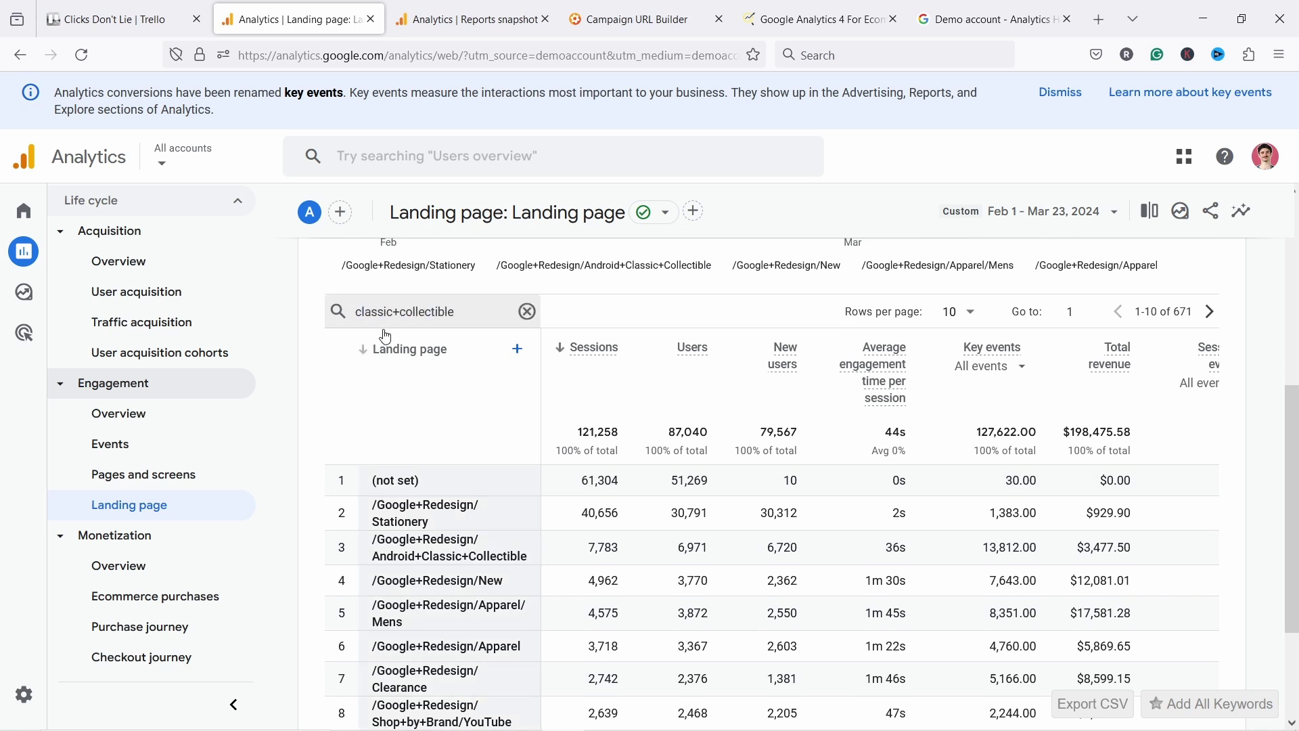
{"action": "key", "text": "Return"}
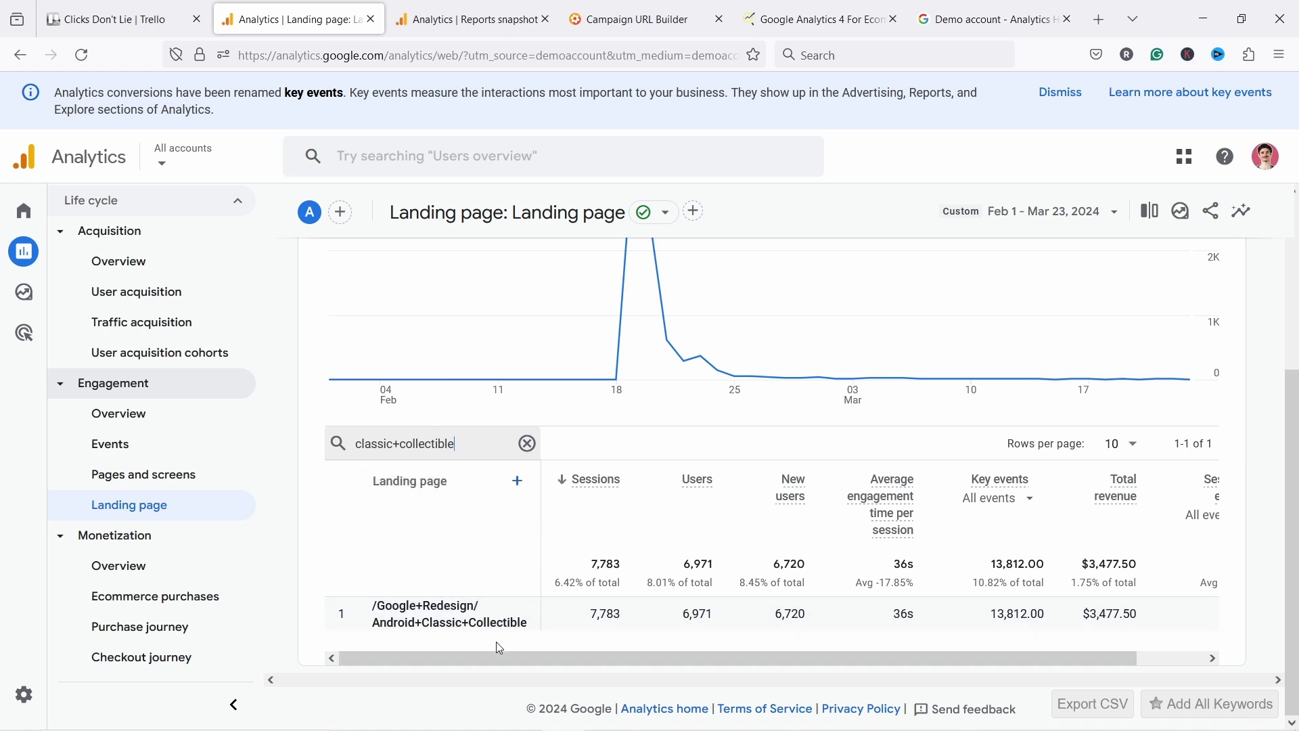
{"action": "left_click_drag", "start_coordinate": [522, 663], "coordinate": [538, 661]}
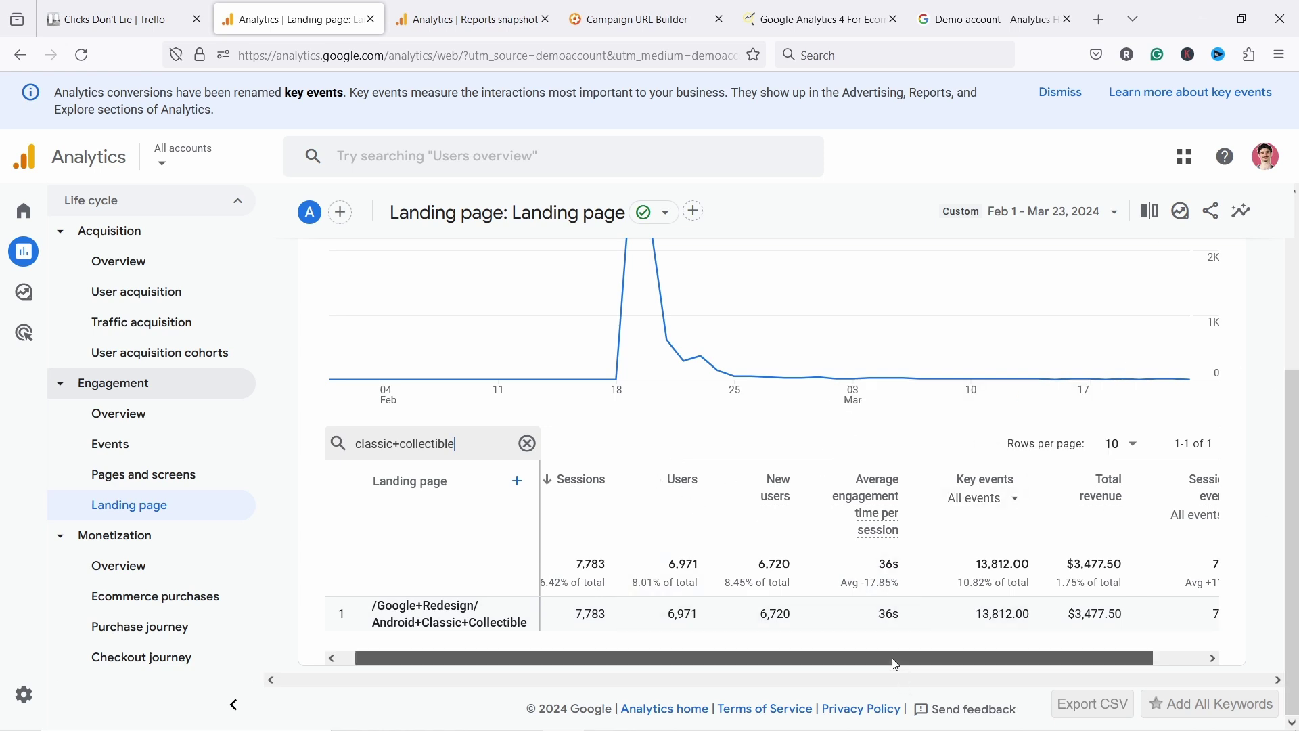
Step: Examine the user, engagement time, key event and revenue columns for the Android Classic Collectible landing page
{"action": "left_click_drag", "start_coordinate": [897, 661], "coordinate": [947, 662]}
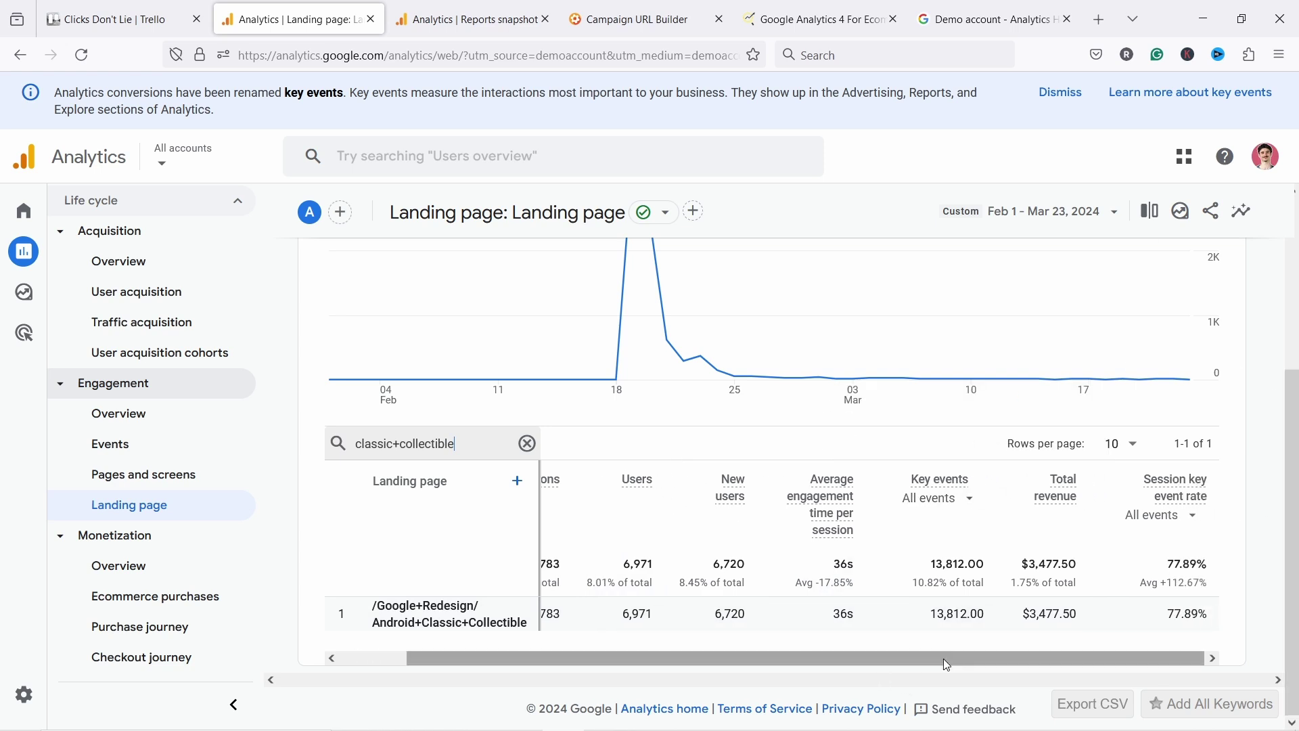
{"action": "left_click_drag", "start_coordinate": [822, 654], "coordinate": [763, 668]}
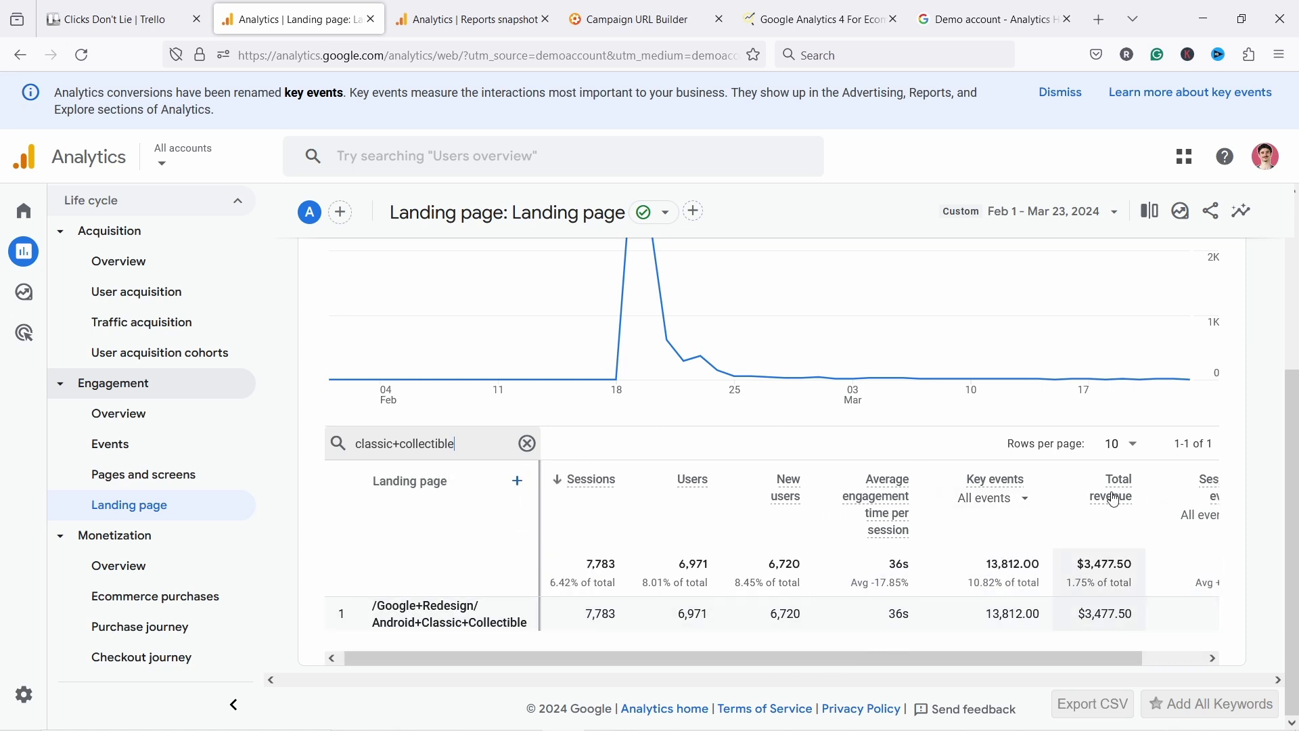
{"action": "mouse_move", "coordinate": [1115, 499]}
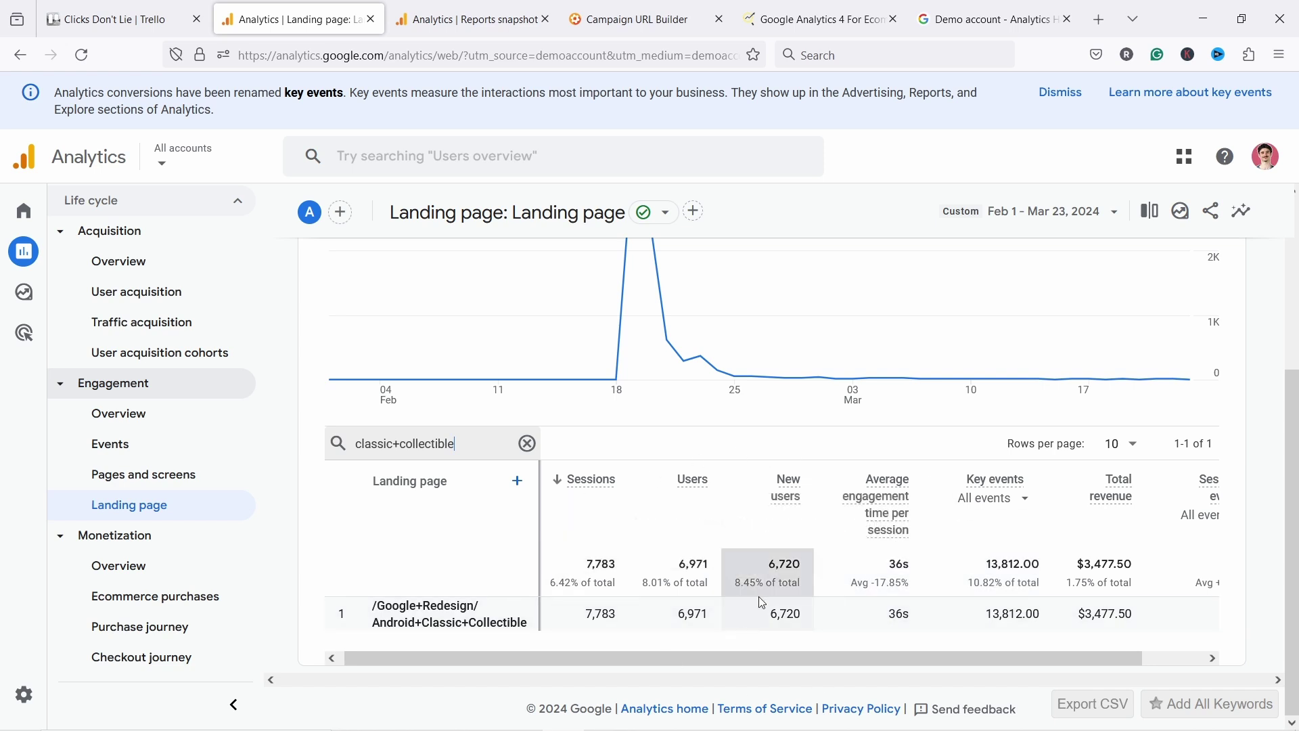
{"action": "left_click_drag", "start_coordinate": [765, 659], "coordinate": [829, 658]}
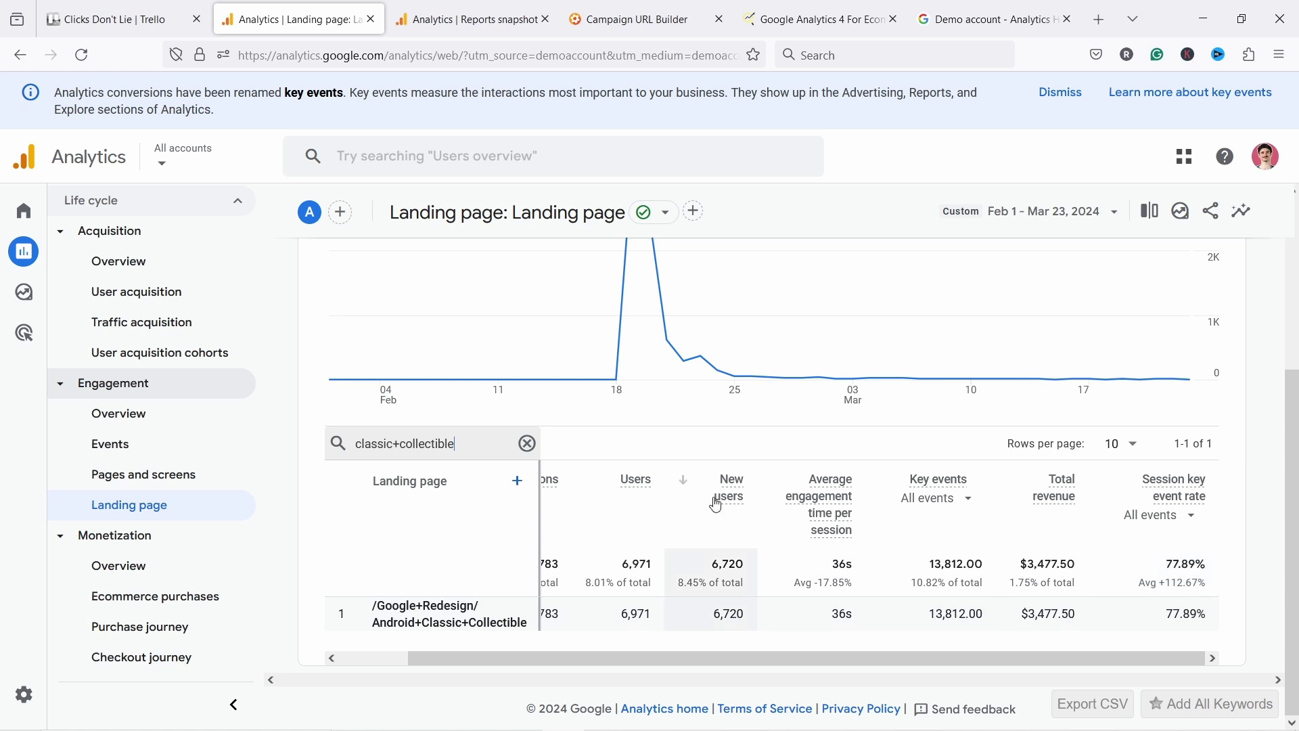
{"action": "mouse_move", "coordinate": [719, 511]}
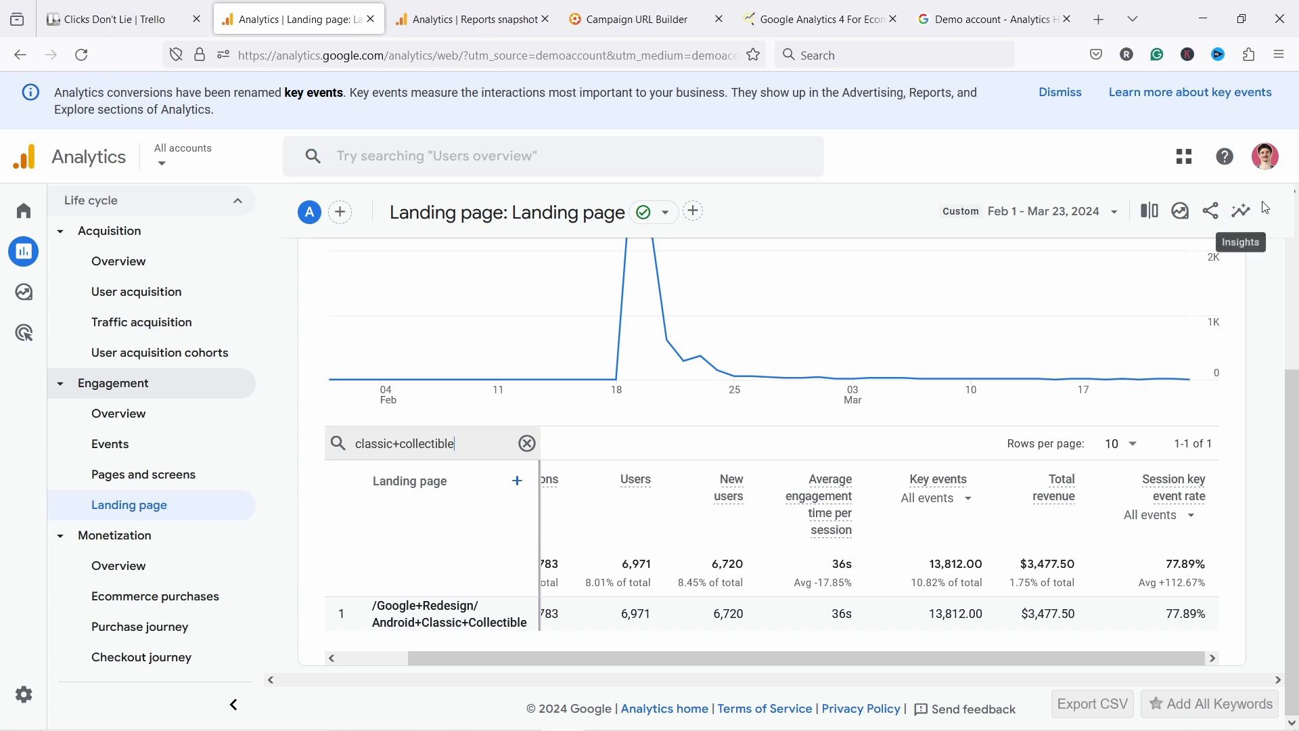
{"action": "left_click", "coordinate": [466, 19]}
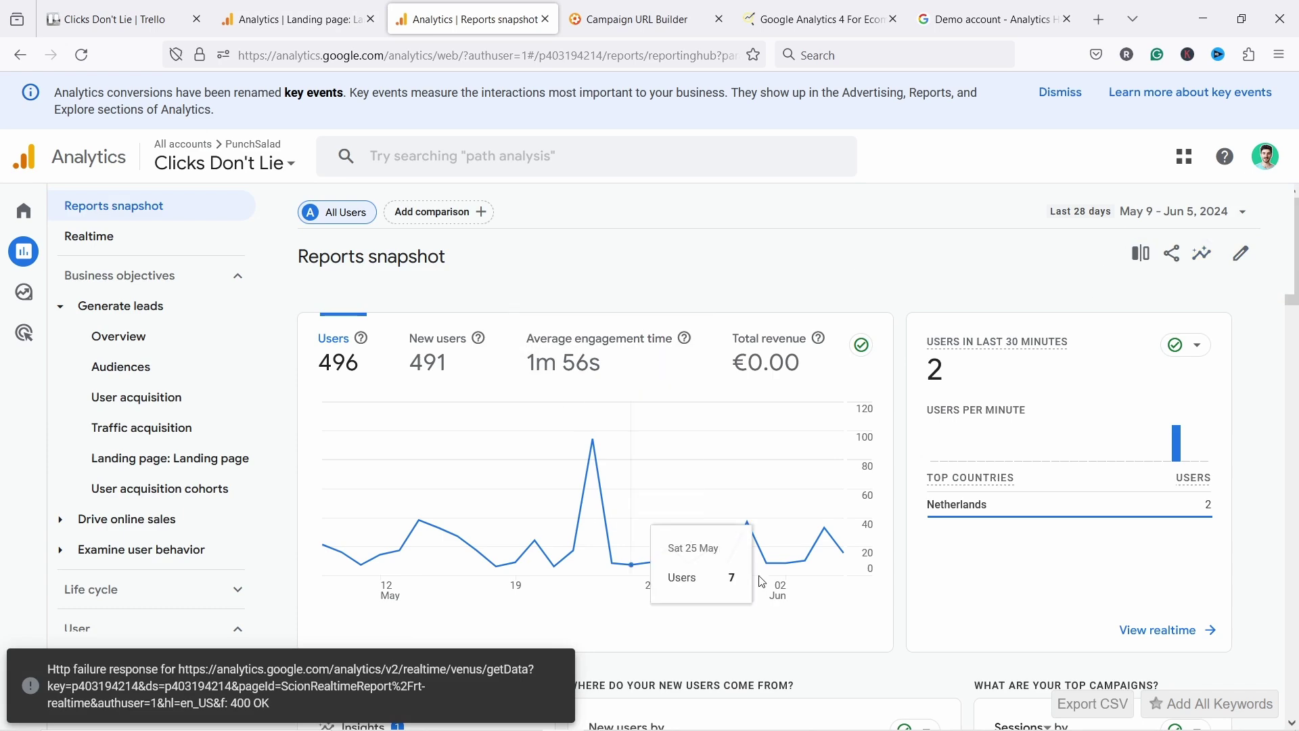
{"action": "left_click", "coordinate": [279, 21]}
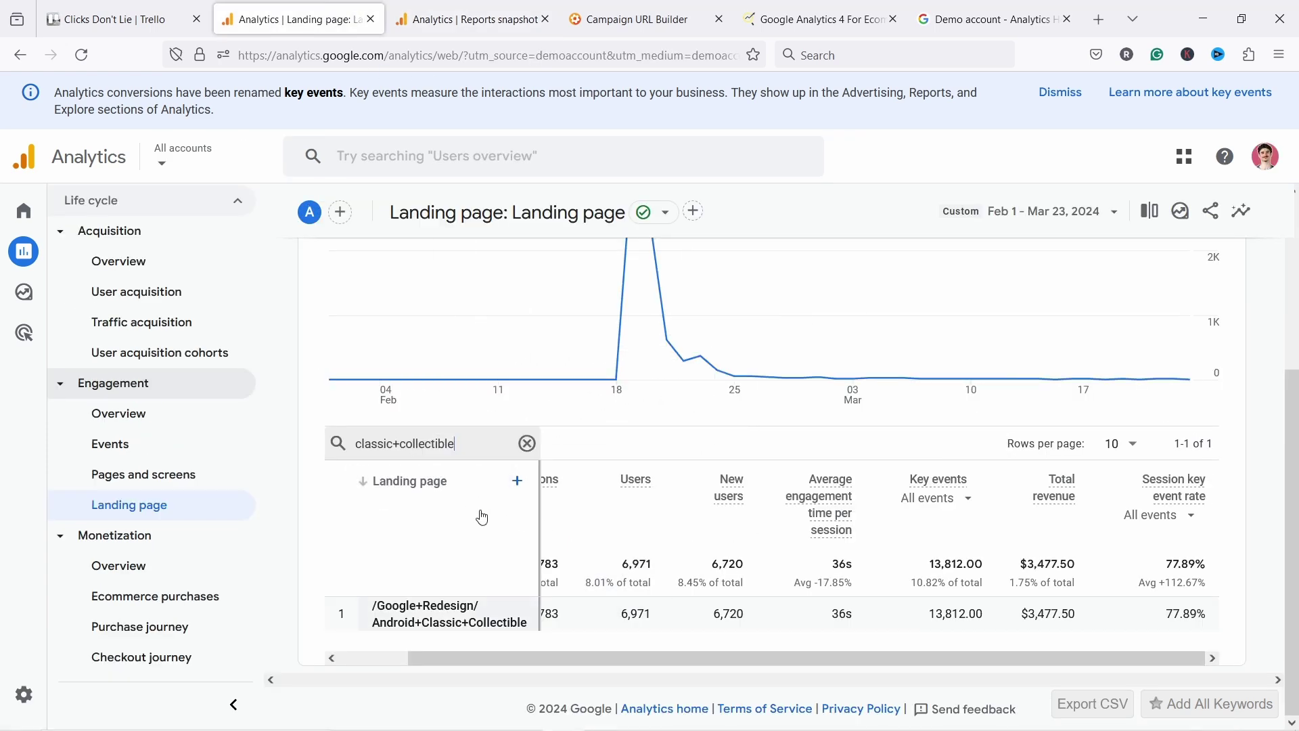
Step: Add Session source / medium as a secondary dimension to the landing page table and review the traffic sources
{"action": "left_click", "coordinate": [518, 482]}
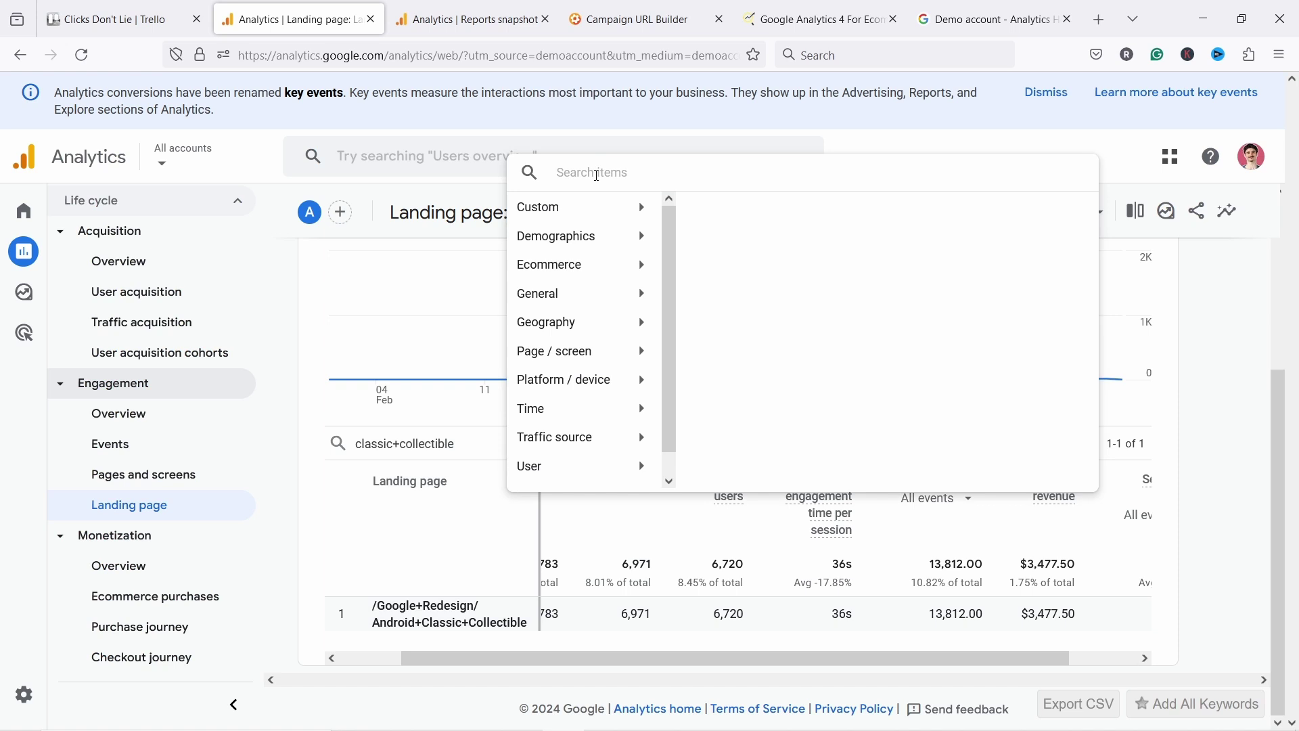
{"action": "type", "text": "source"}
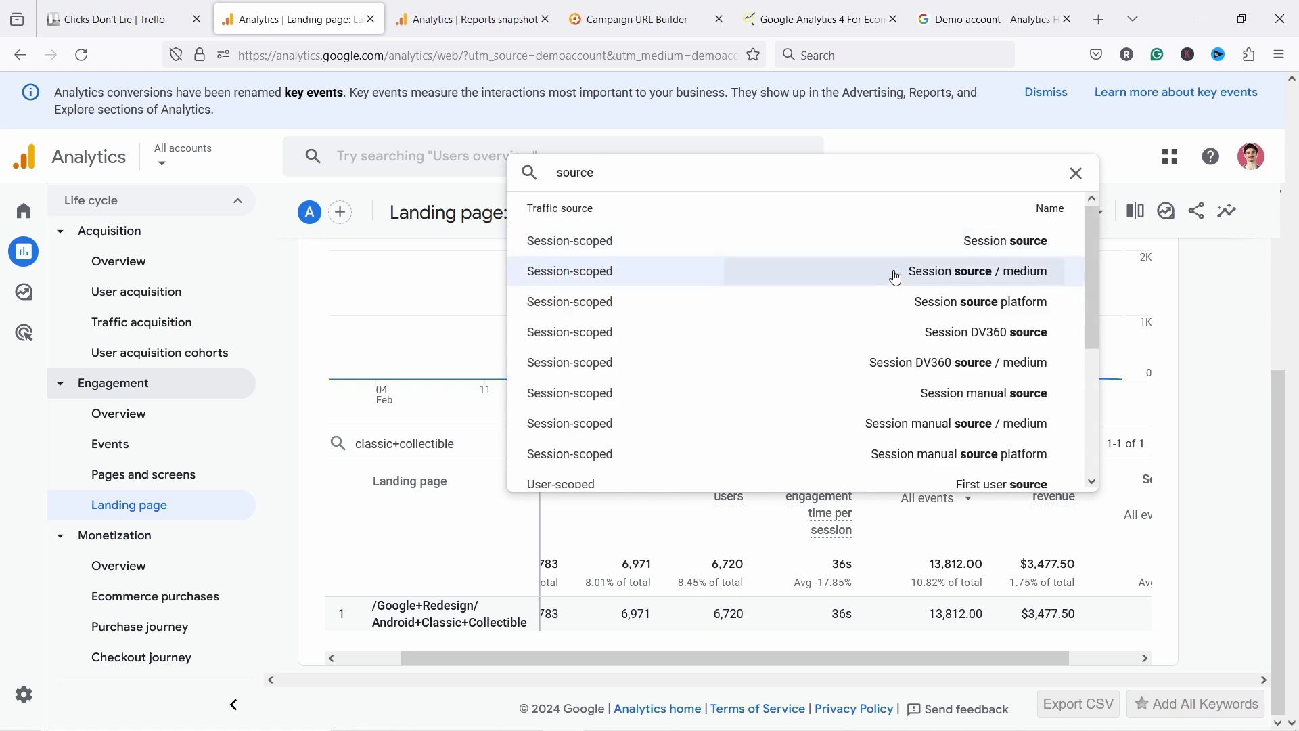
{"action": "left_click", "coordinate": [949, 276]}
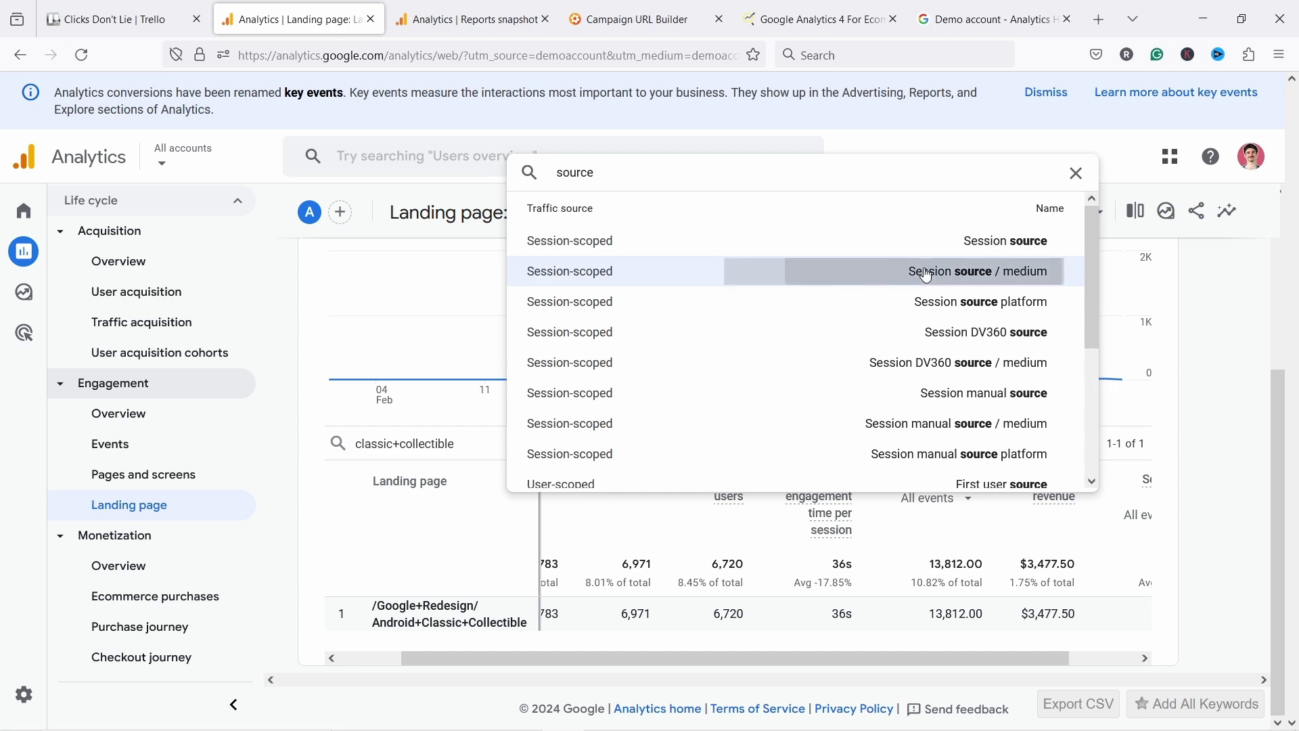
{"action": "scroll", "coordinate": [820, 428], "scroll_direction": "down", "scroll_amount": 2}
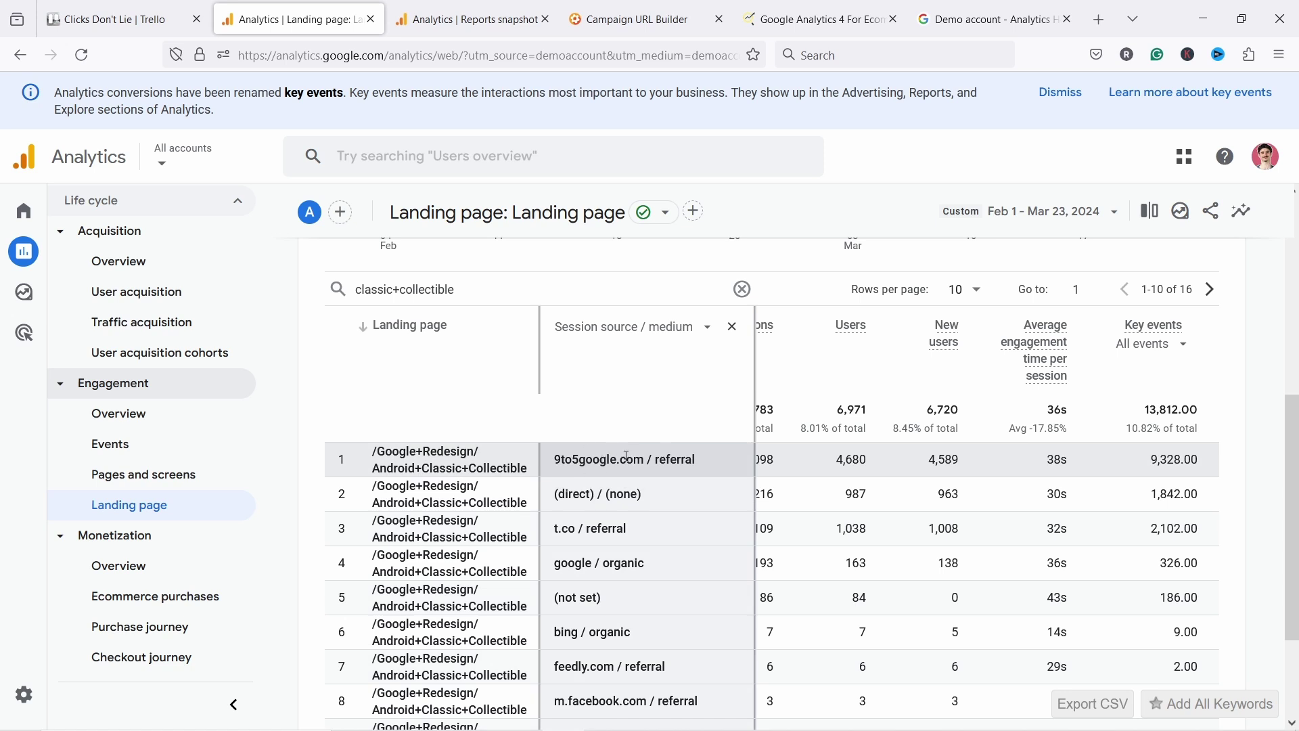
{"action": "scroll", "coordinate": [653, 468], "scroll_direction": "down", "scroll_amount": 1}
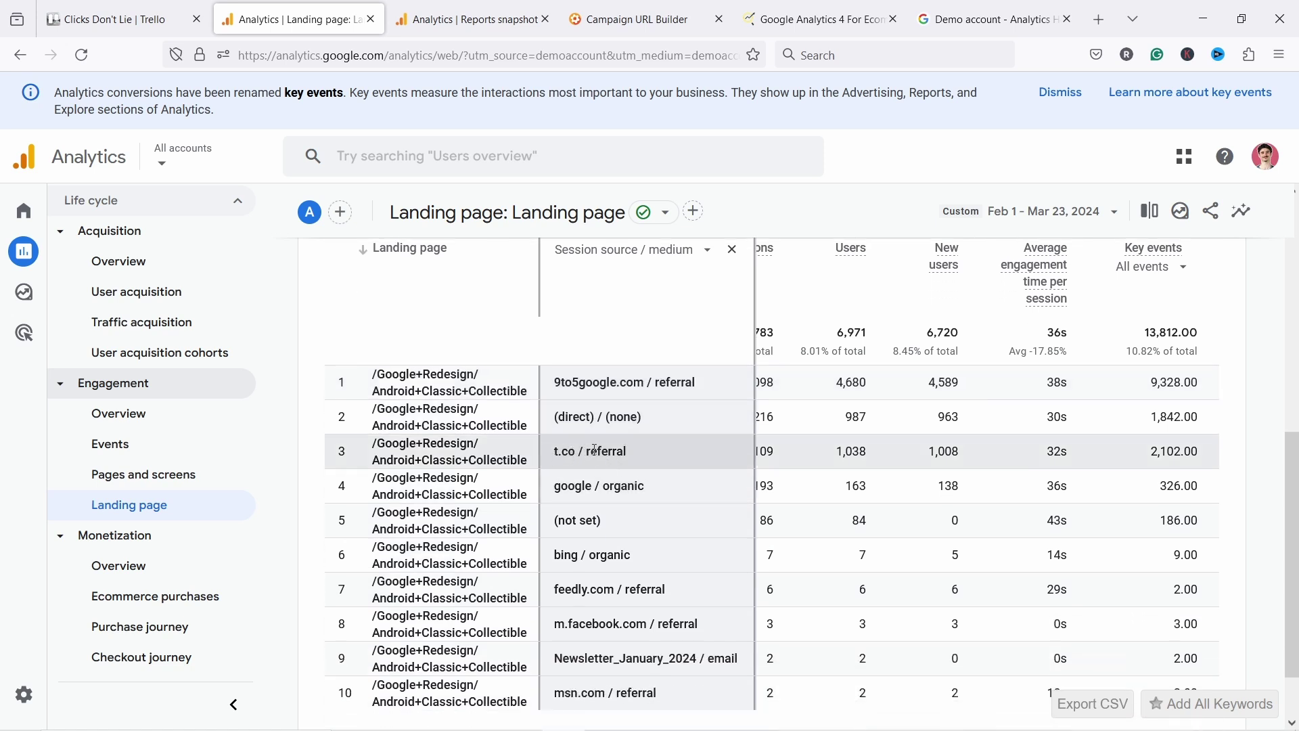
{"action": "scroll", "coordinate": [578, 416], "scroll_direction": "down", "scroll_amount": 1}
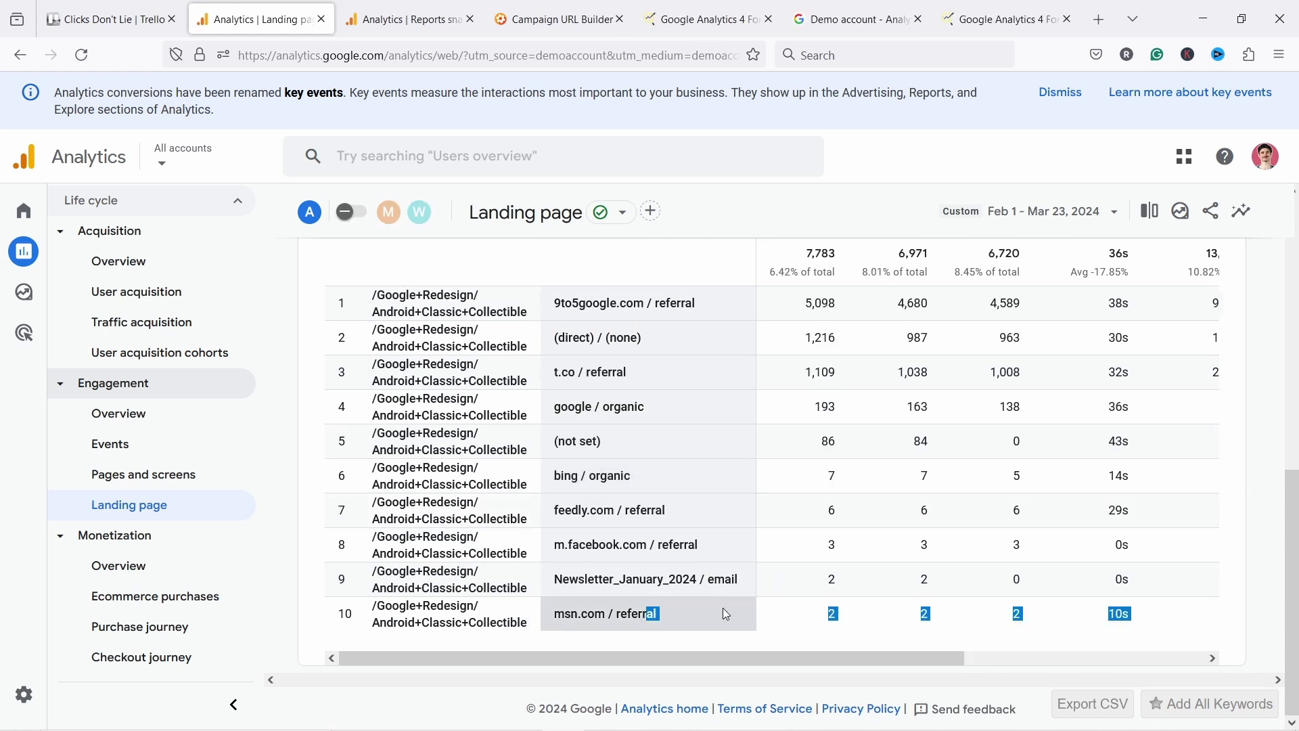
Step: Limit the Key events column of the landing page table to the purchase event
{"action": "scroll", "coordinate": [927, 582], "scroll_direction": "up", "scroll_amount": 1}
{"action": "scroll", "coordinate": [939, 580], "scroll_direction": "down", "scroll_amount": 1}
{"action": "scroll", "coordinate": [988, 572], "scroll_direction": "right", "scroll_amount": 4}
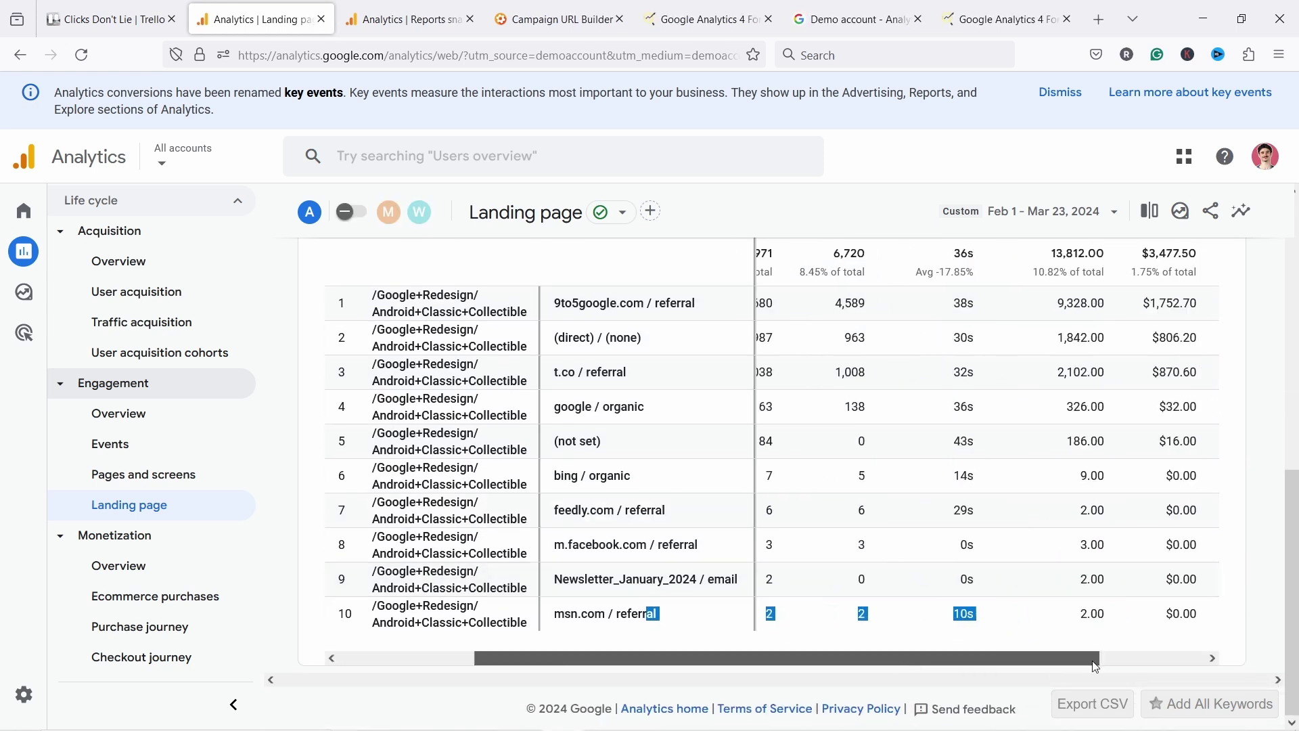
{"action": "scroll", "coordinate": [1043, 560], "scroll_direction": "up", "scroll_amount": 2}
{"action": "scroll", "coordinate": [1043, 560], "scroll_direction": "up", "scroll_amount": 1}
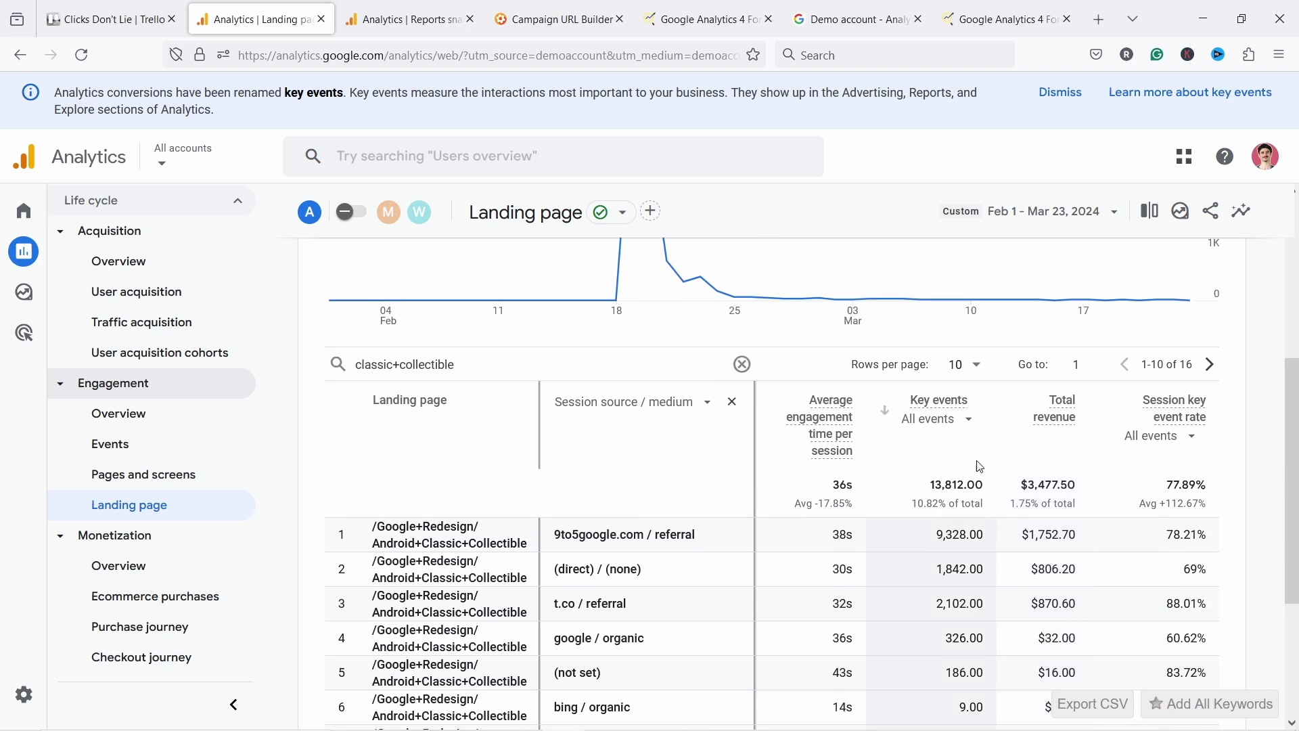
{"action": "left_click", "coordinate": [964, 421]}
{"action": "left_click", "coordinate": [425, 314]}
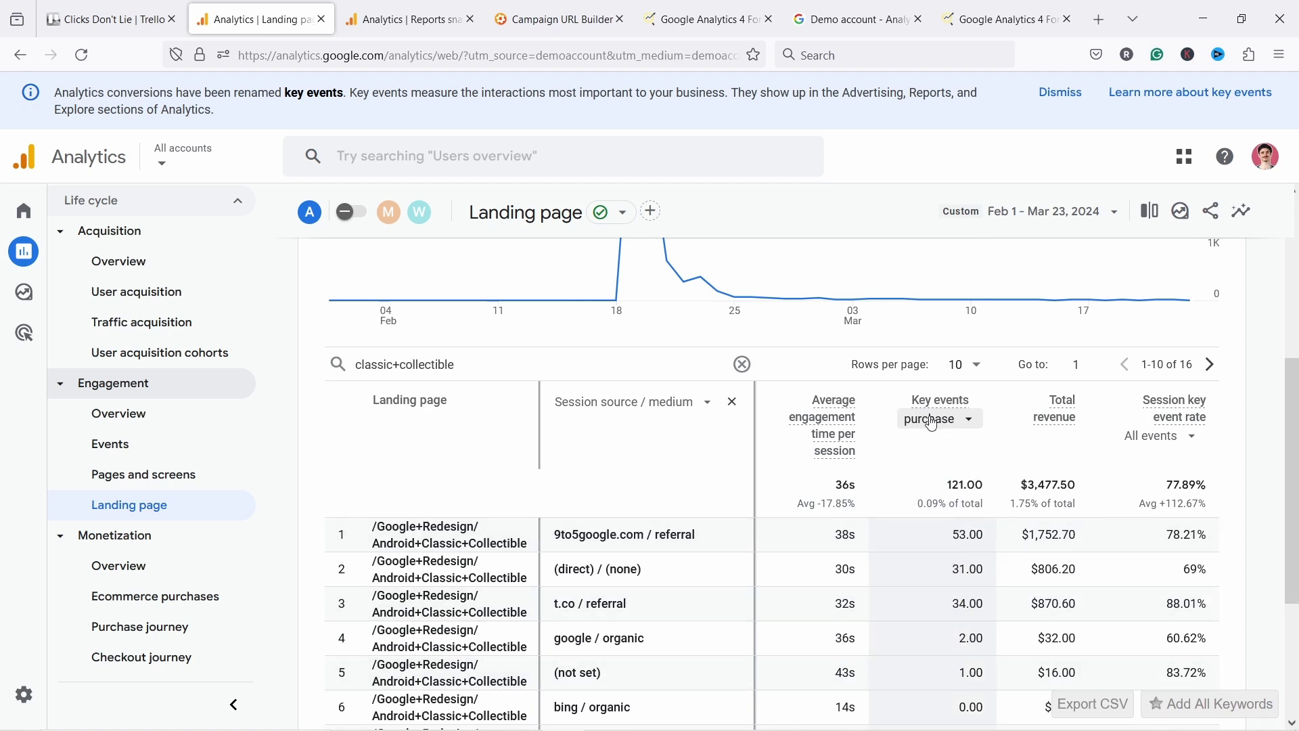
Step: Limit the Session key event rate column to the purchase event and show 250 rows per page
{"action": "scroll", "coordinate": [968, 467], "scroll_direction": "down", "scroll_amount": 1}
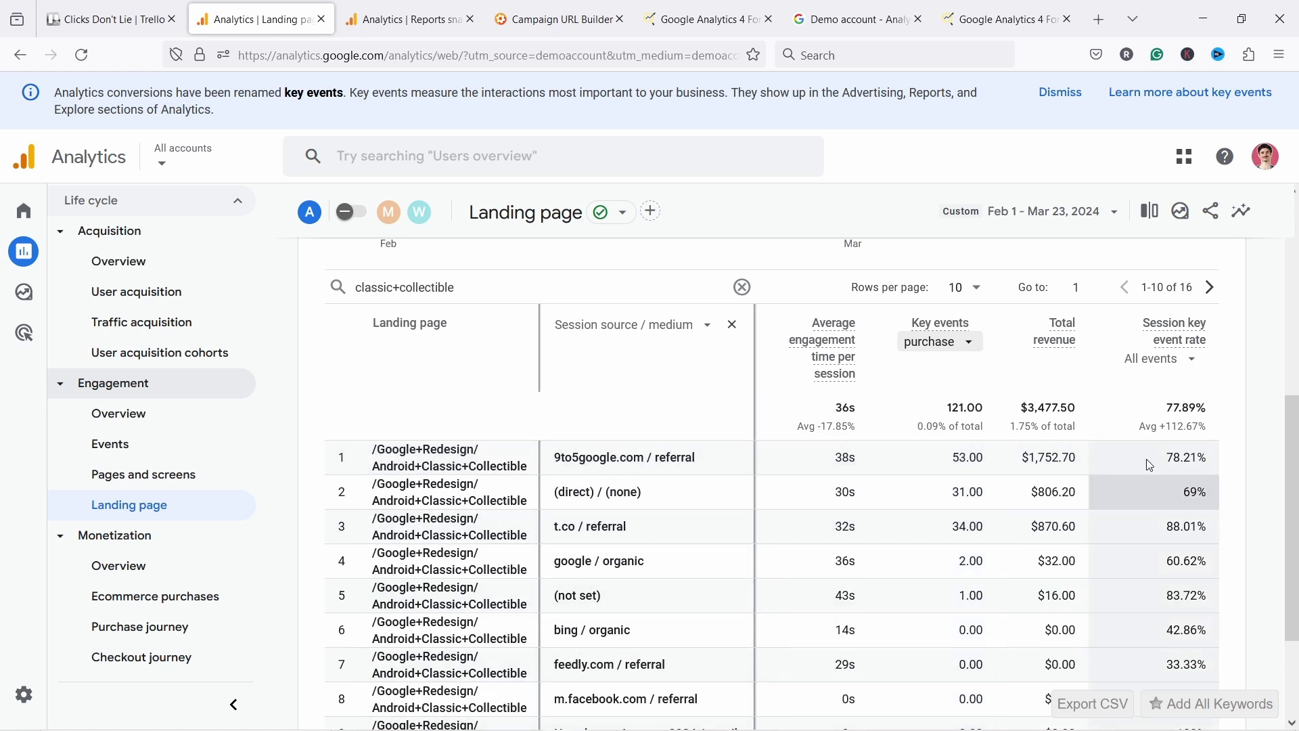
{"action": "left_click", "coordinate": [1160, 358]}
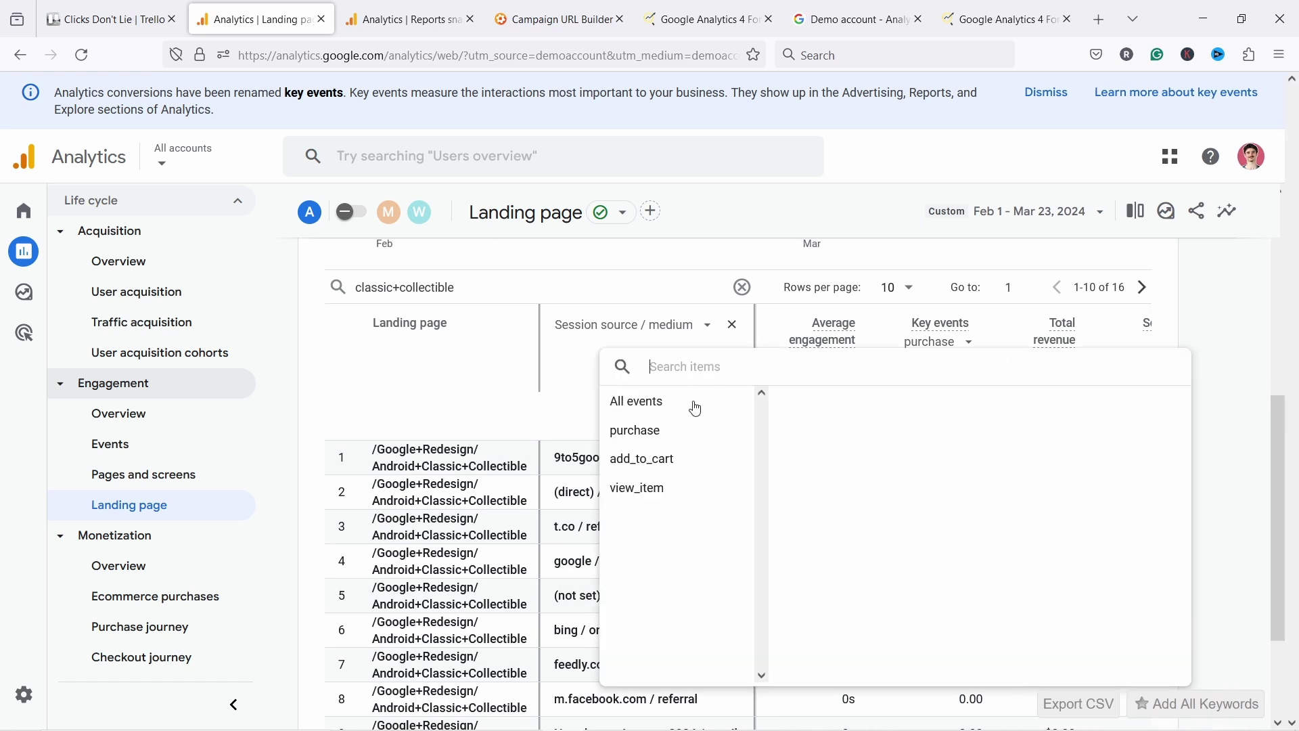
{"action": "left_click", "coordinate": [650, 432]}
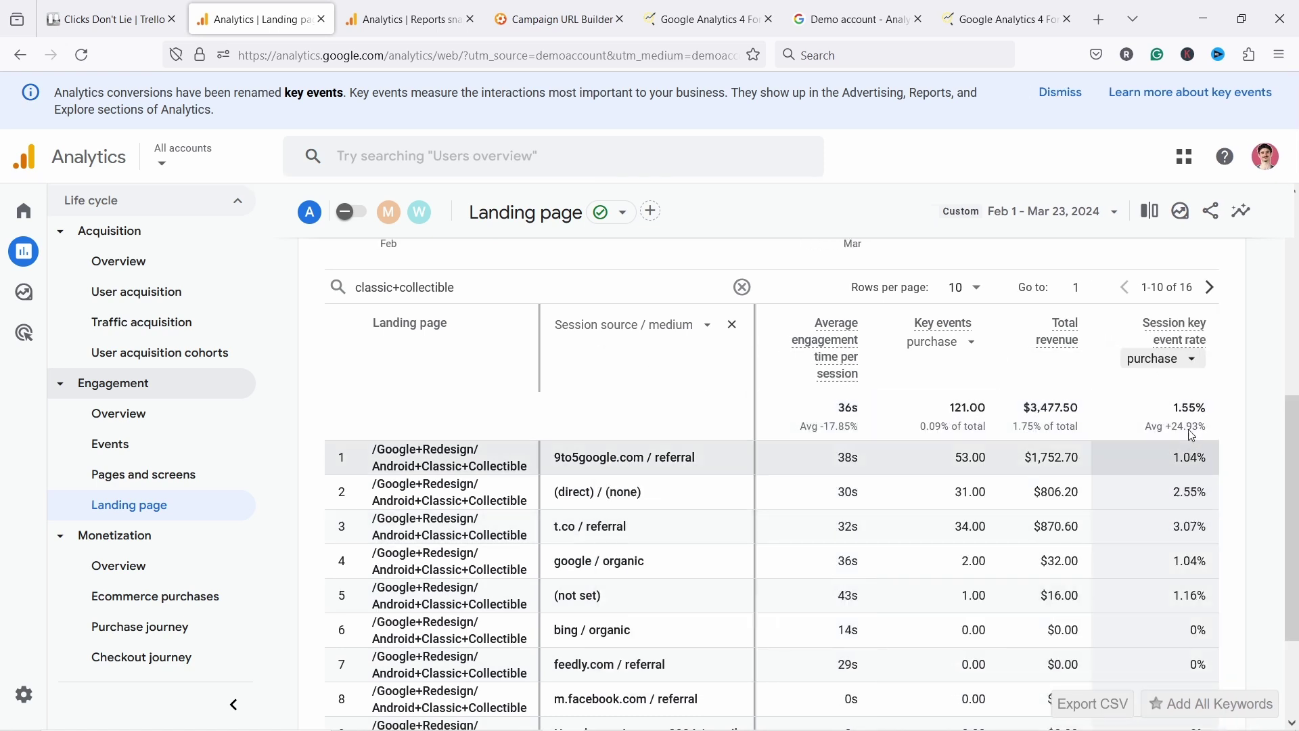
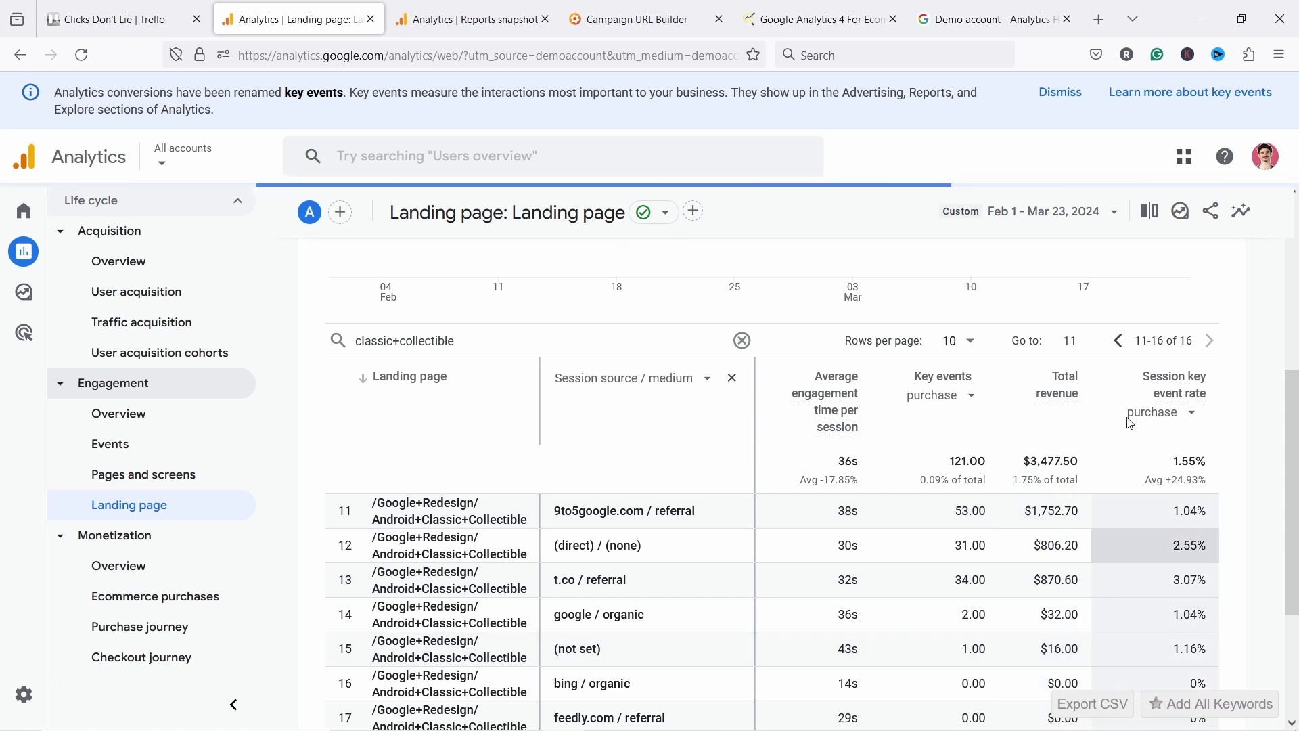
{"action": "left_click", "coordinate": [964, 341]}
{"action": "left_click", "coordinate": [955, 550]}
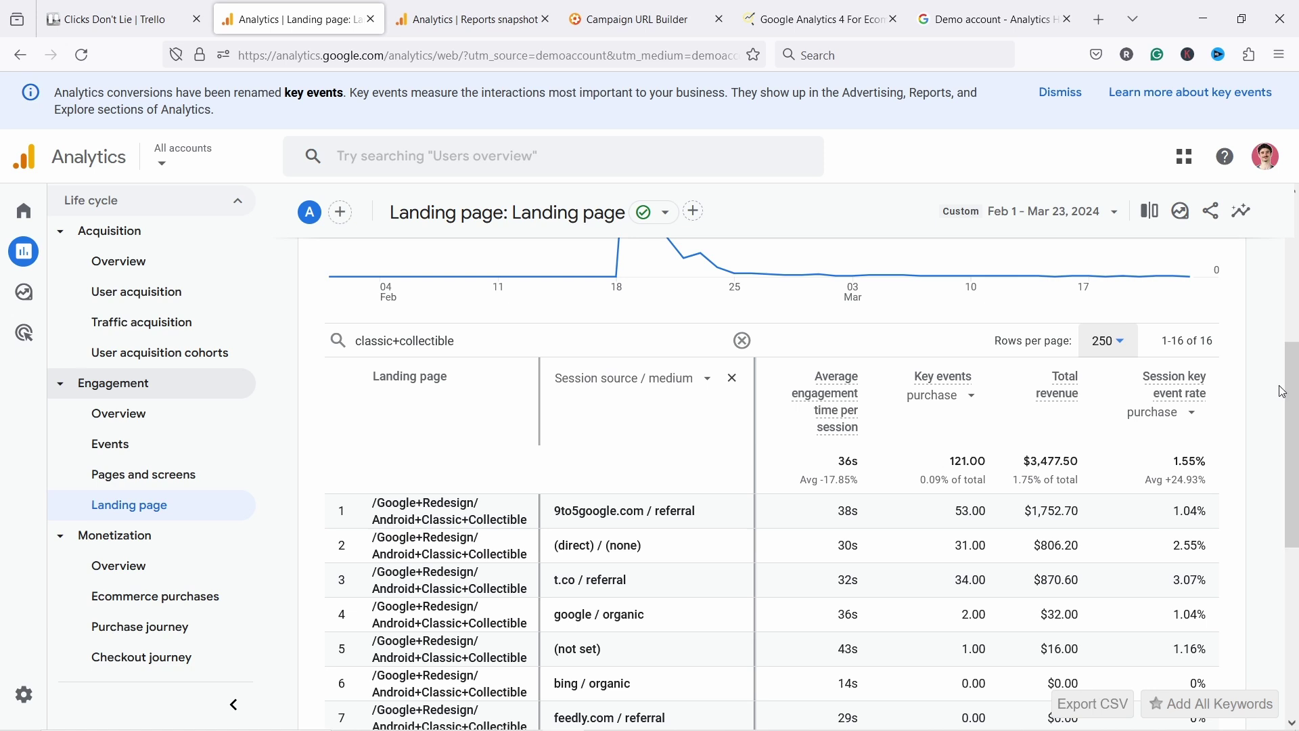
Step: Add a report filter where Device category exactly matches mobile and apply it to the Landing page report
{"action": "scroll", "coordinate": [1294, 398], "scroll_direction": "up", "scroll_amount": 5}
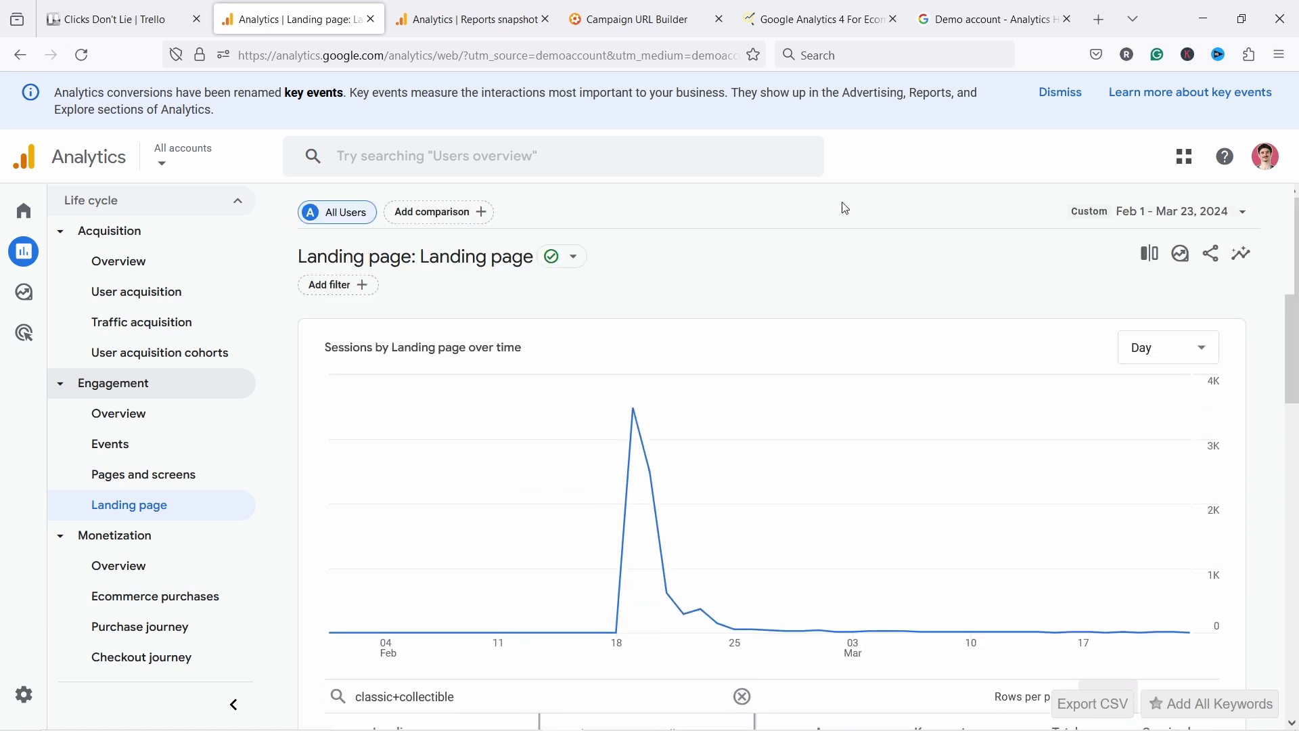
{"action": "left_click", "coordinate": [342, 286]}
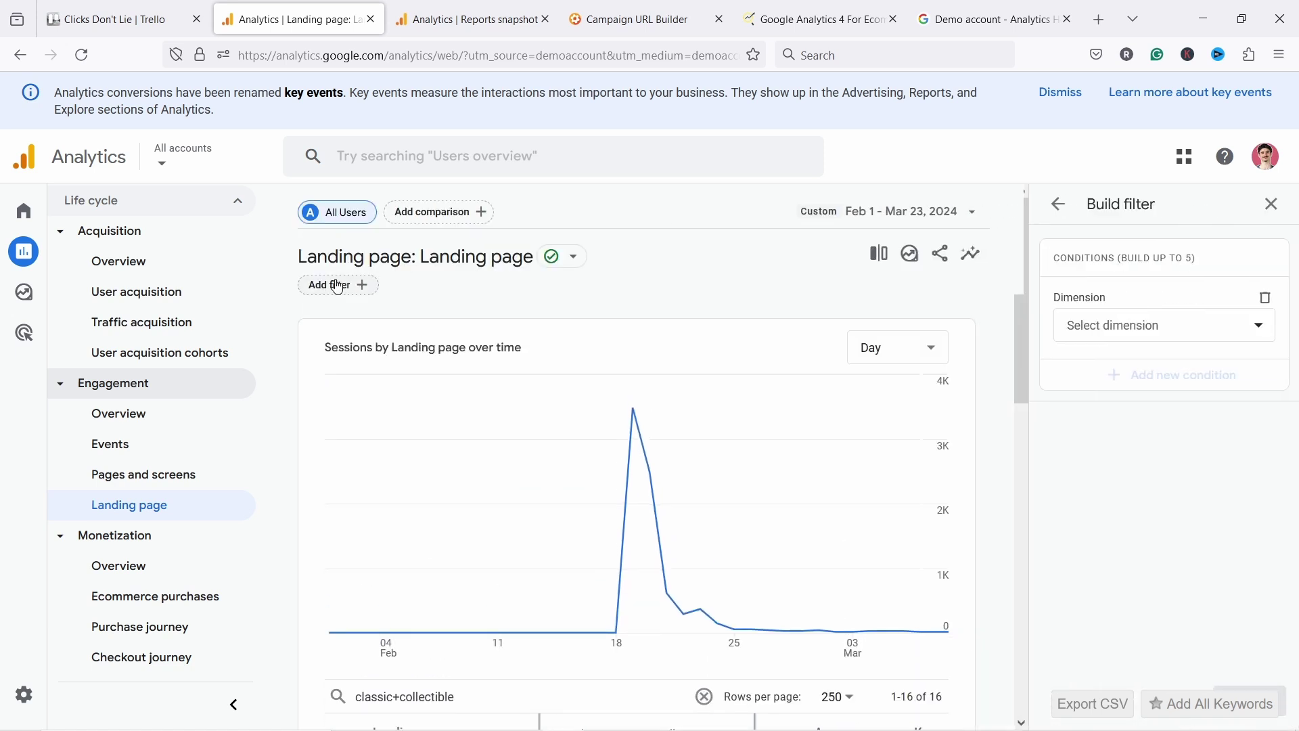
{"action": "left_click", "coordinate": [1117, 324]}
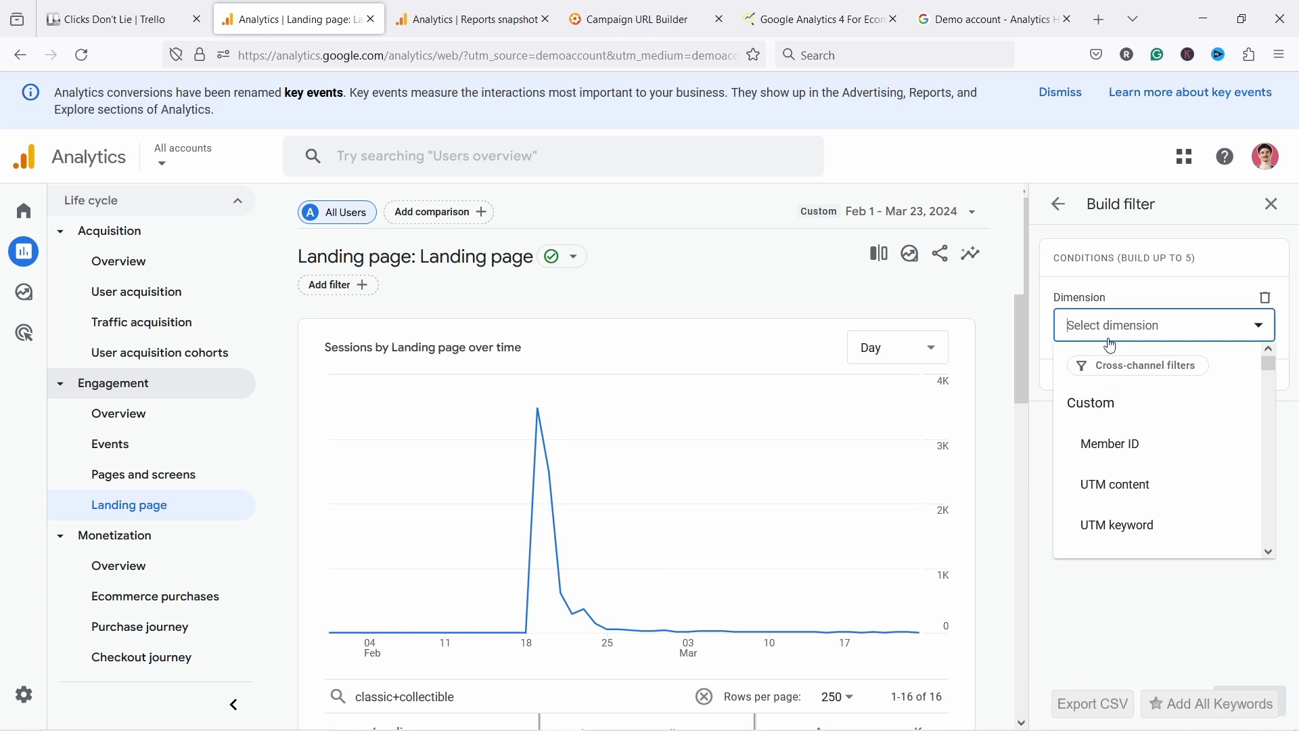
{"action": "type", "text": "device"}
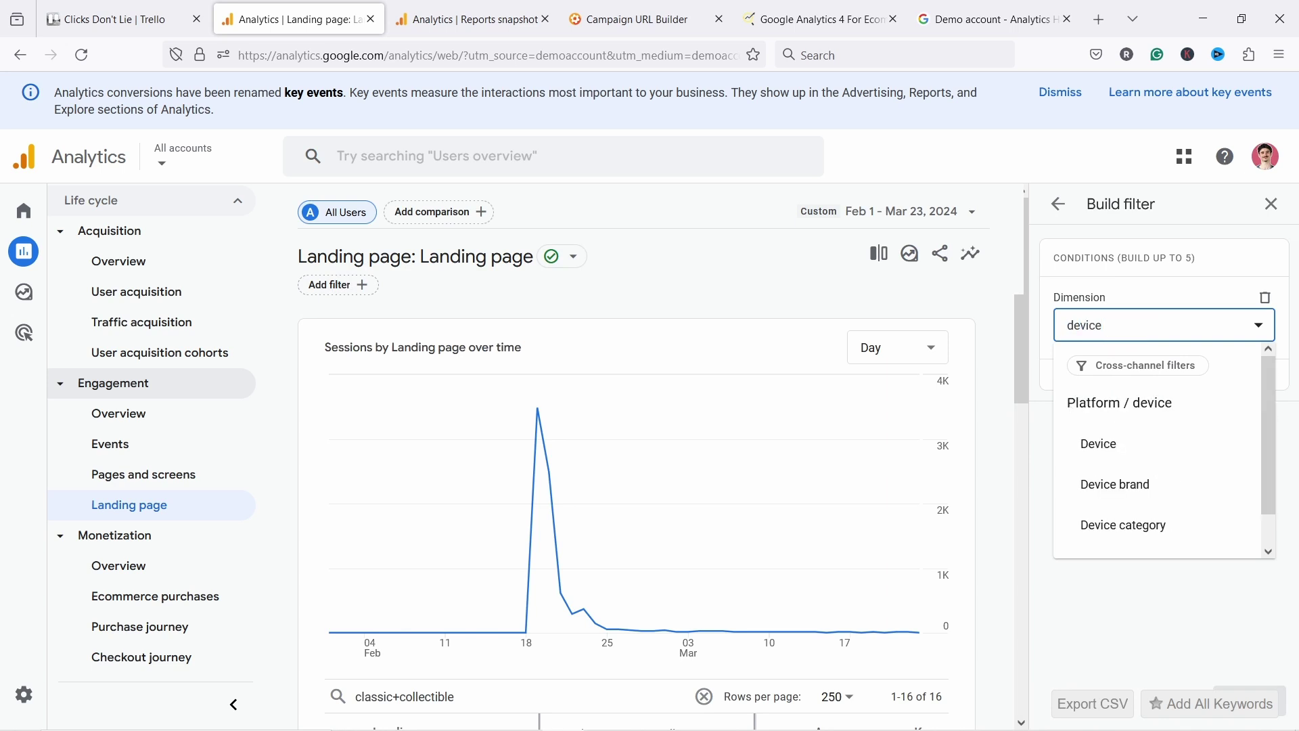
{"action": "type", "text": " ca"}
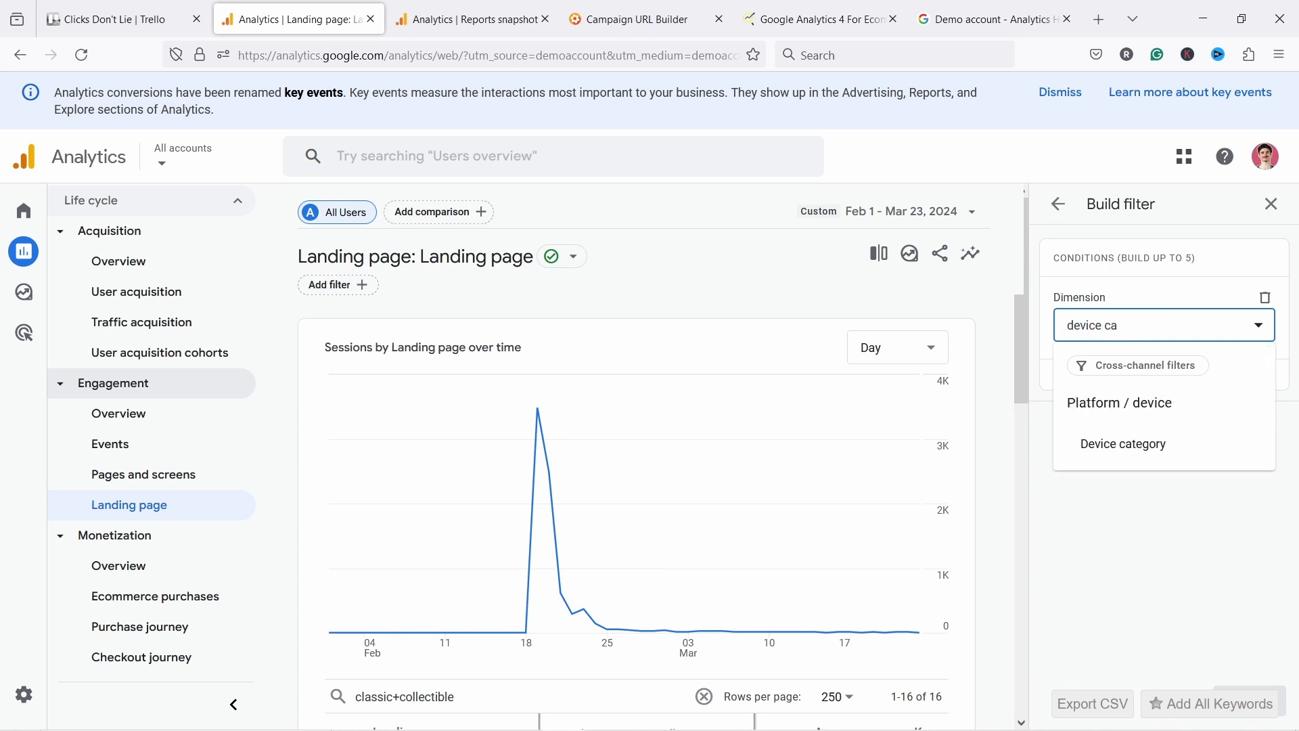
{"action": "left_click", "coordinate": [1132, 443]}
{"action": "left_click", "coordinate": [1131, 397]}
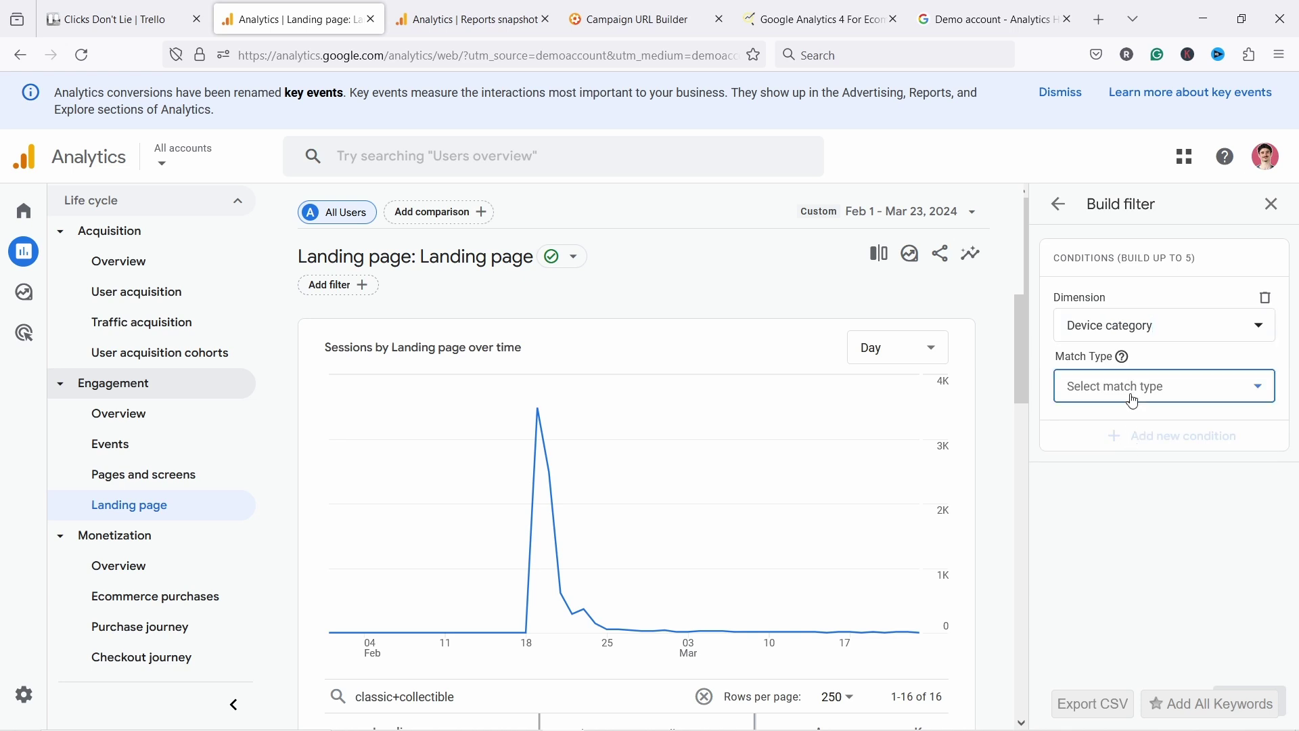
{"action": "left_click", "coordinate": [1115, 433]}
{"action": "left_click", "coordinate": [1116, 445]}
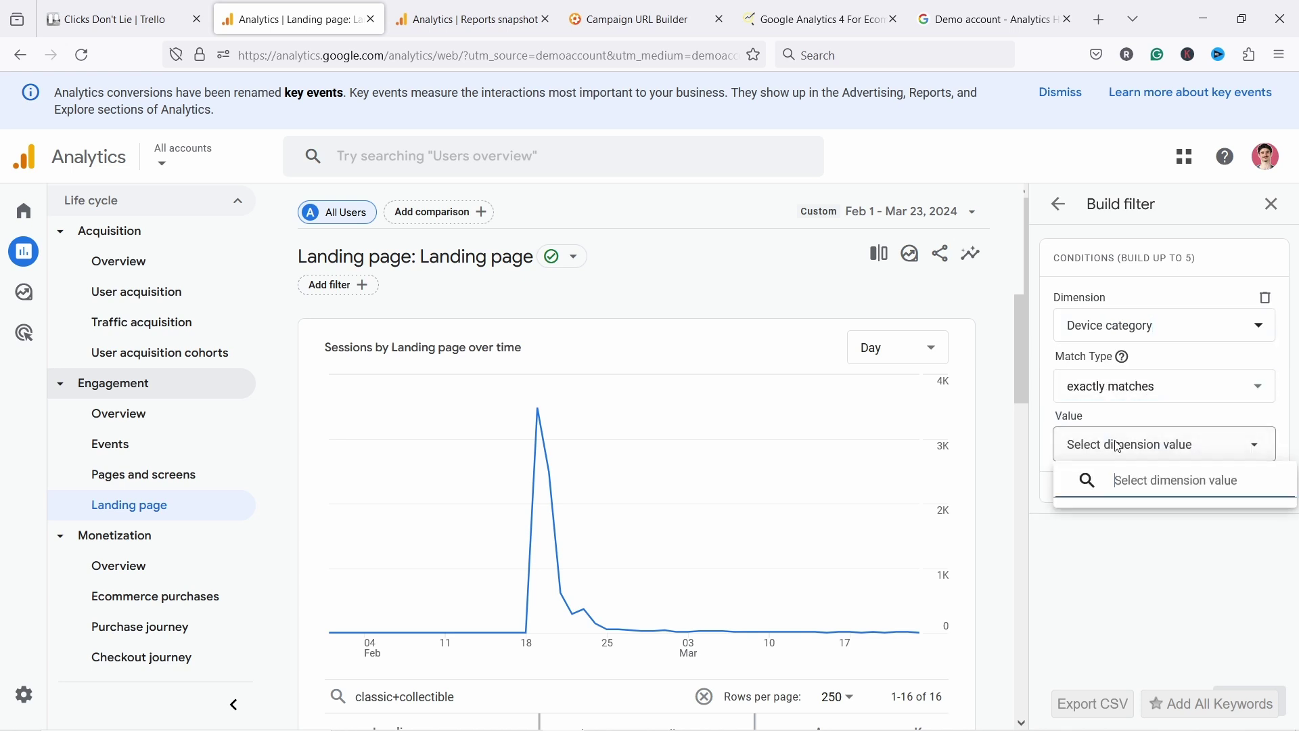
{"action": "left_click", "coordinate": [1085, 564]}
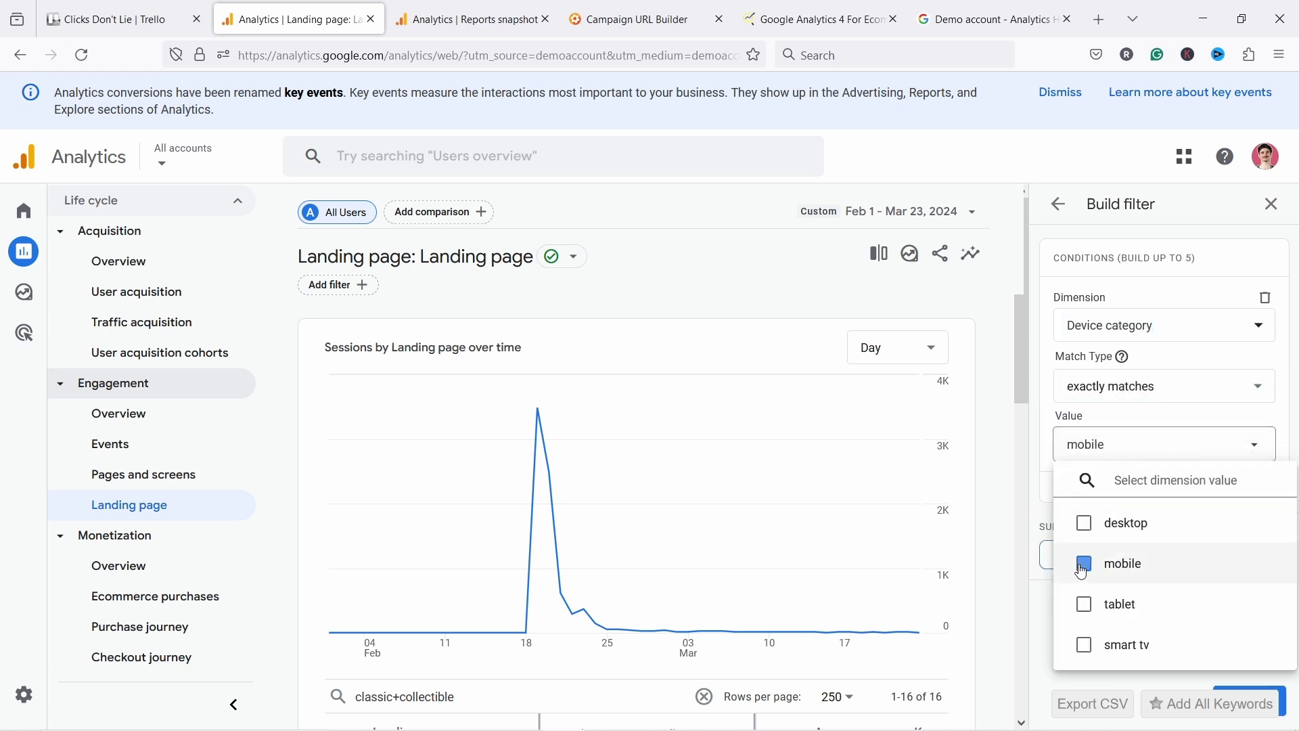
{"action": "left_click", "coordinate": [1175, 416]}
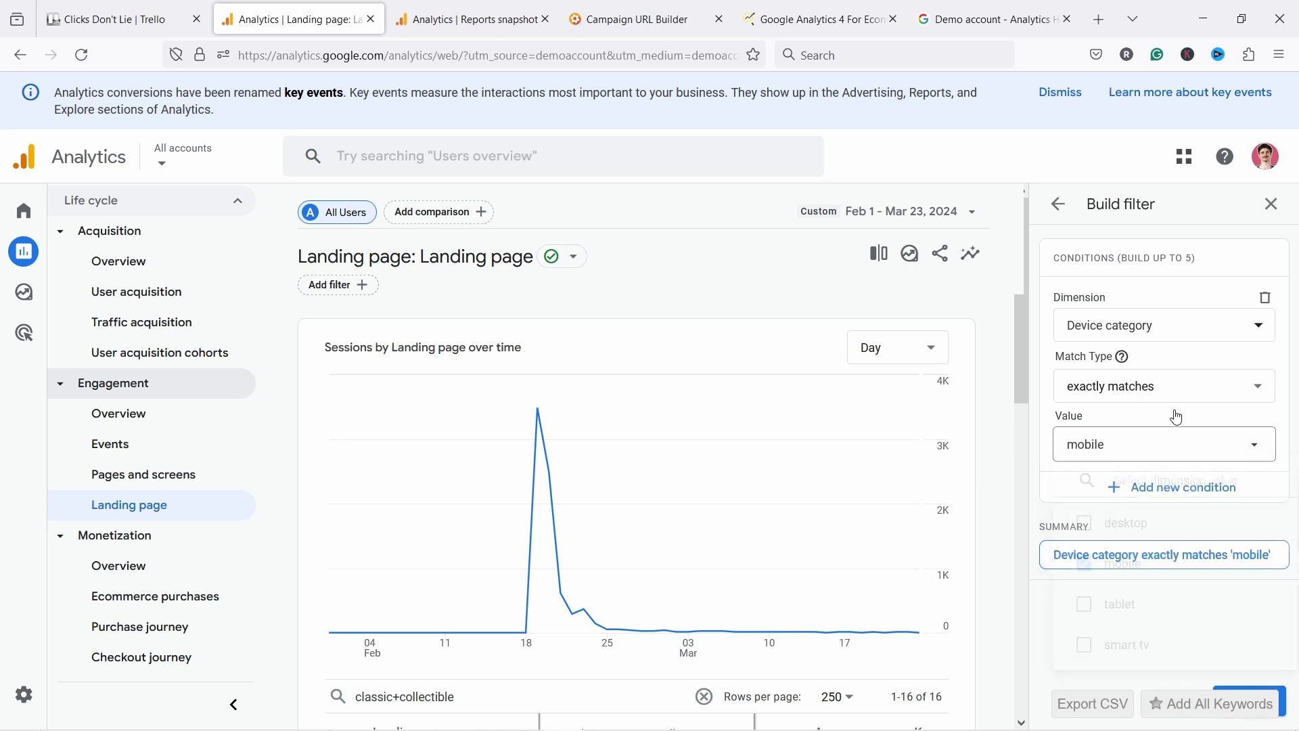
{"action": "left_click", "coordinate": [1286, 697]}
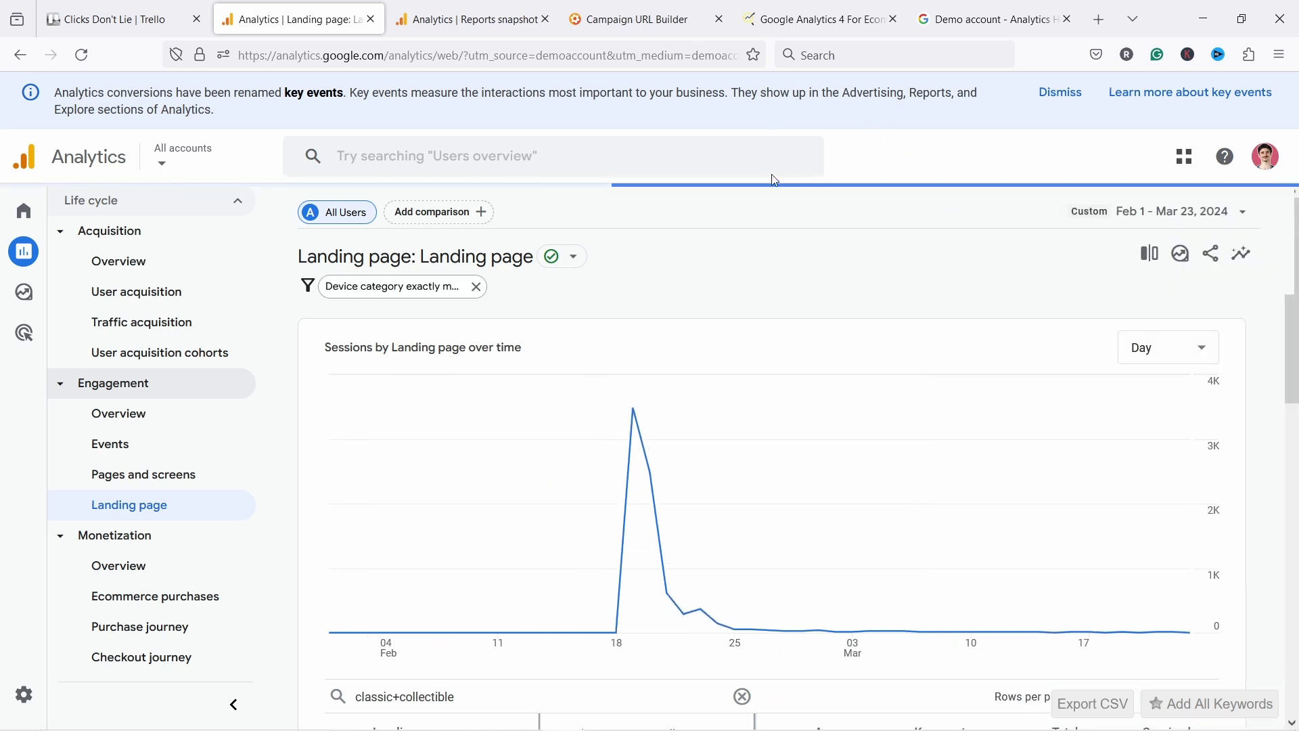
Step: Review the mobile-only metrics by session source / medium, and remove the Device category filter from the report
{"action": "left_click_drag", "start_coordinate": [1290, 326], "coordinate": [1295, 563]}
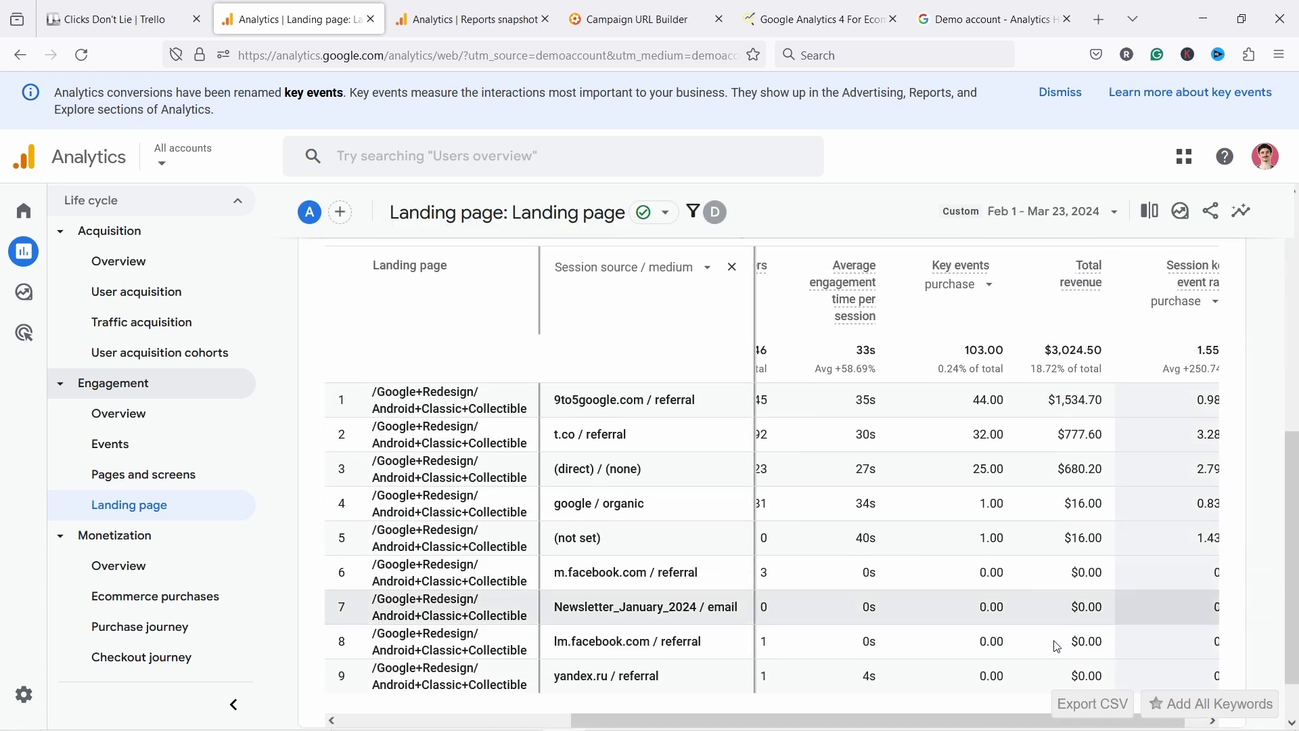
{"action": "left_click_drag", "start_coordinate": [872, 720], "coordinate": [669, 722]}
{"action": "mouse_move", "coordinate": [729, 223]}
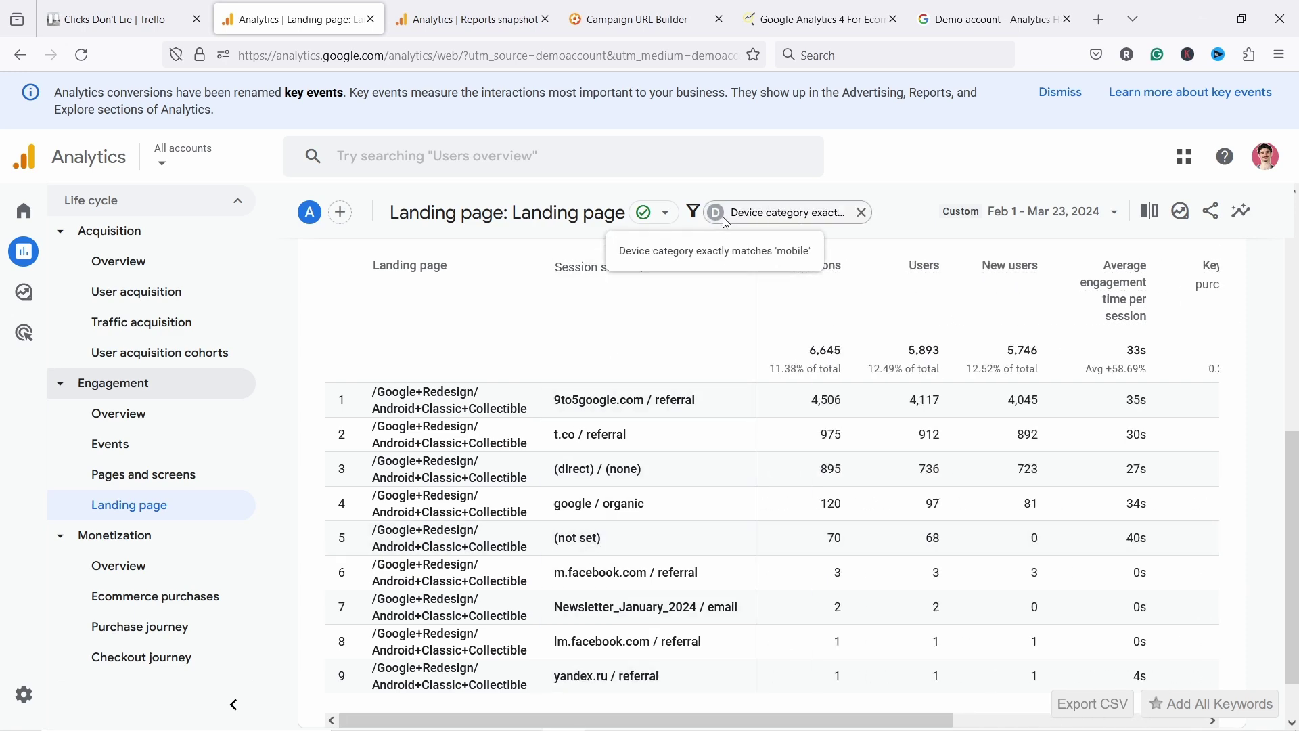
{"action": "scroll", "coordinate": [514, 203], "scroll_direction": "up", "scroll_amount": 8}
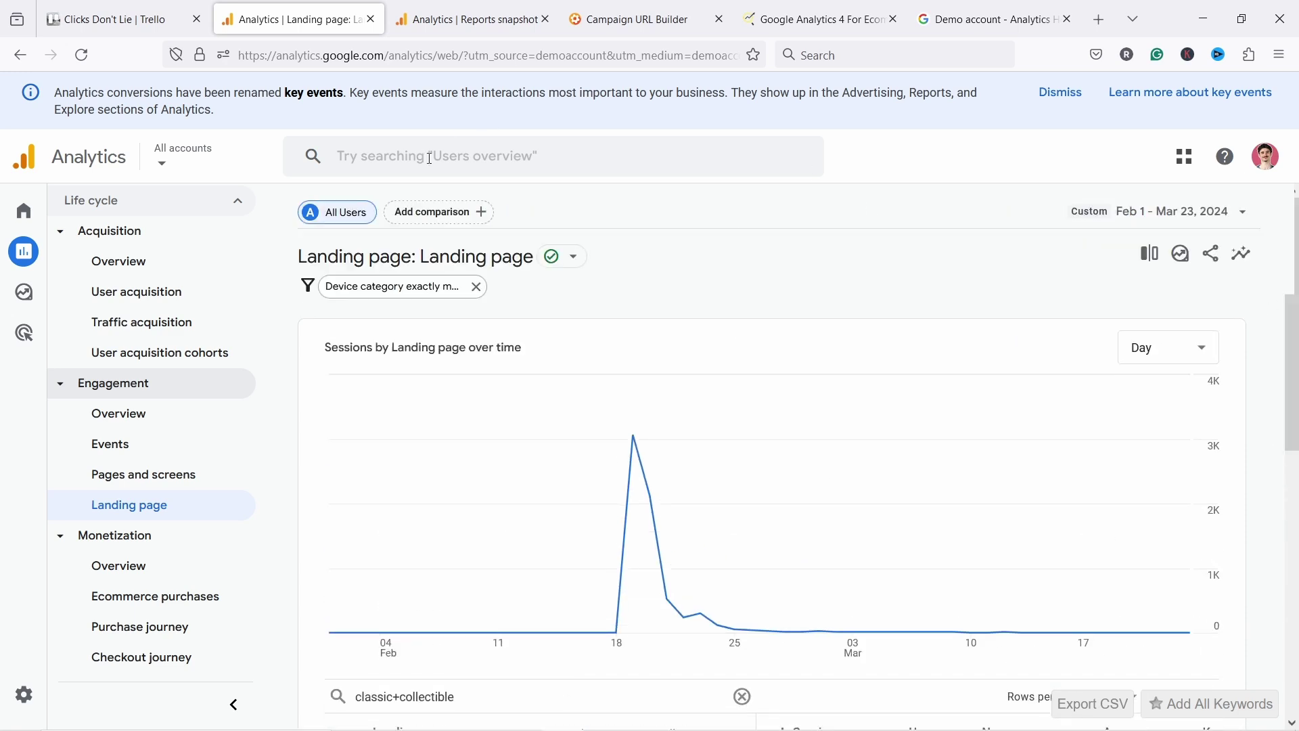
{"action": "left_click", "coordinate": [476, 286]}
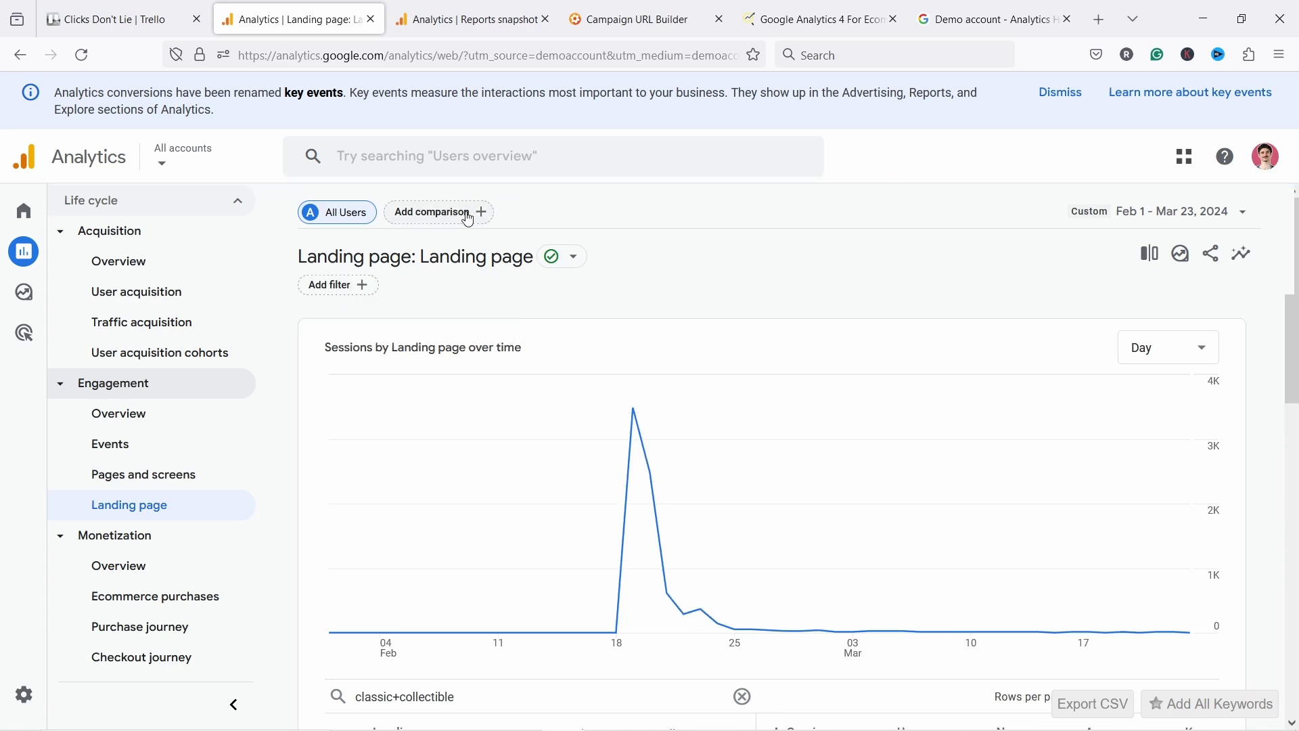
Step: Compare Mobile traffic with Web traffic in the Landing page report, leaving out All Users, and review the compared table metrics
{"action": "left_click", "coordinate": [466, 216]}
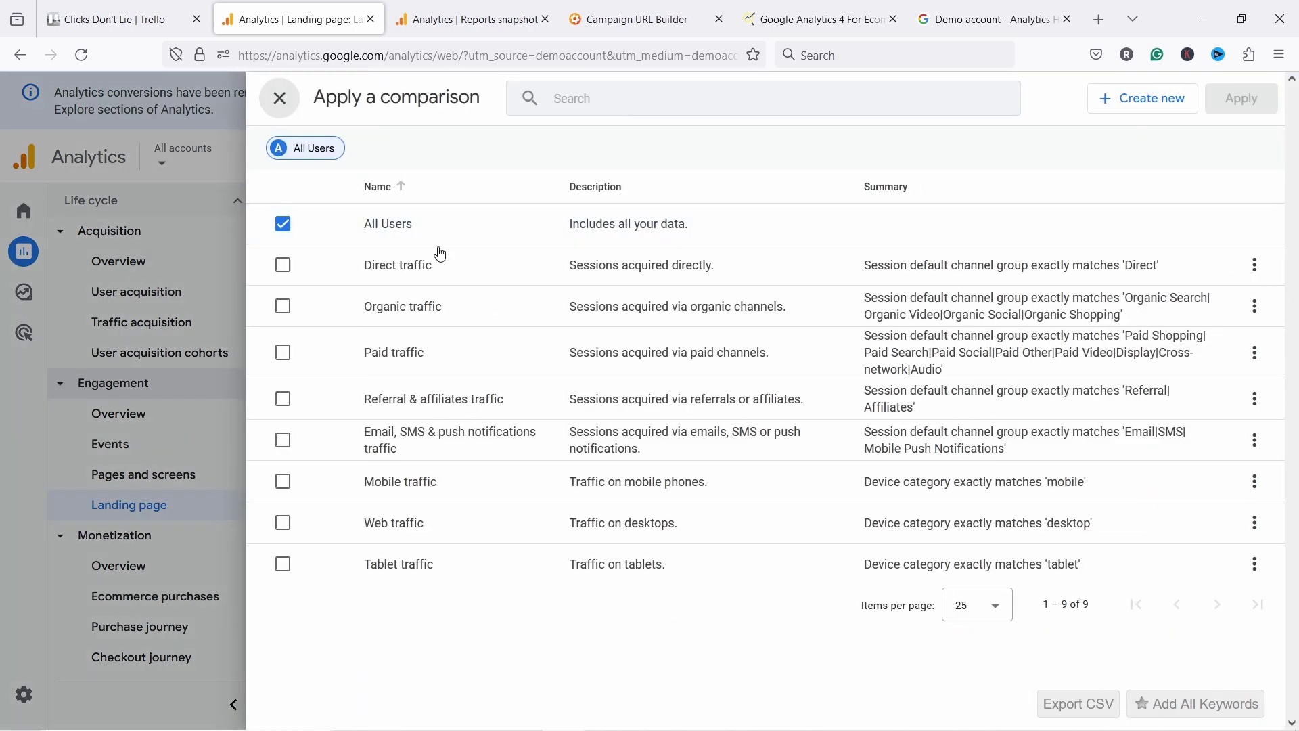
{"action": "left_click", "coordinate": [284, 226]}
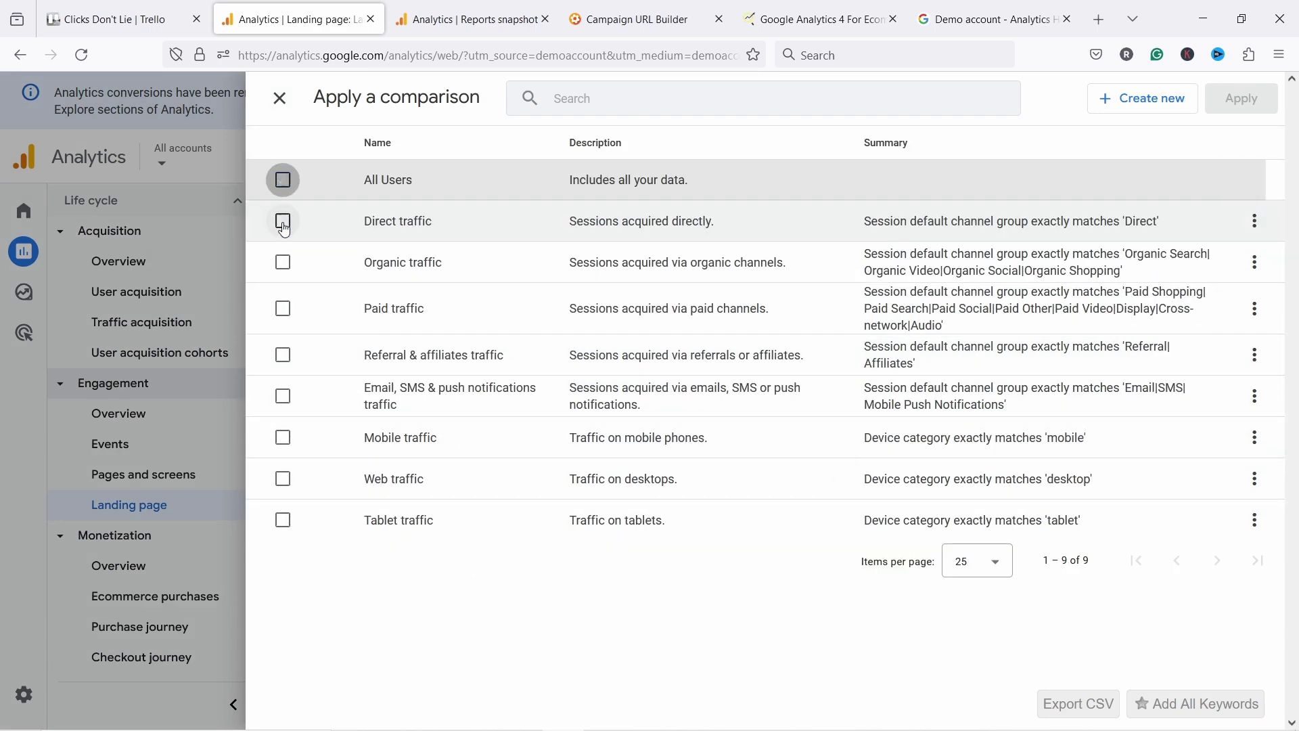
{"action": "left_click", "coordinate": [283, 437]}
{"action": "left_click", "coordinate": [283, 524]}
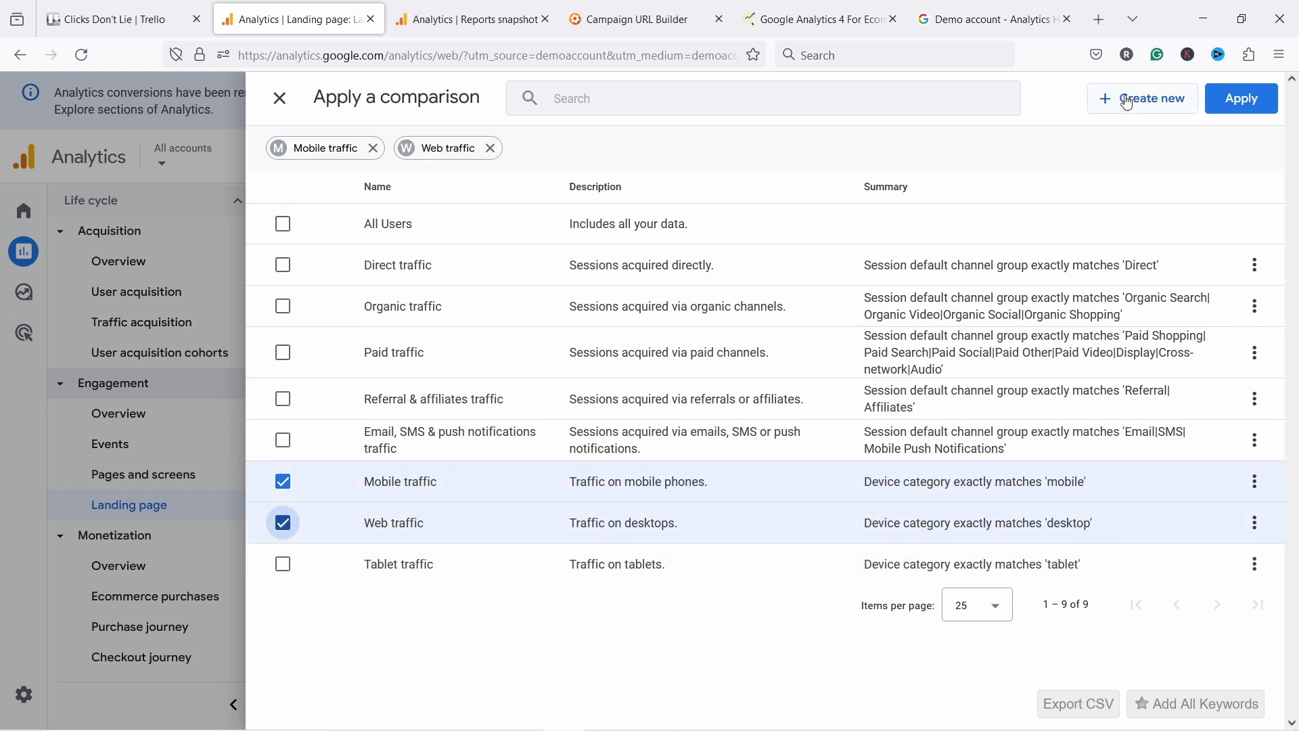
{"action": "left_click", "coordinate": [1245, 99]}
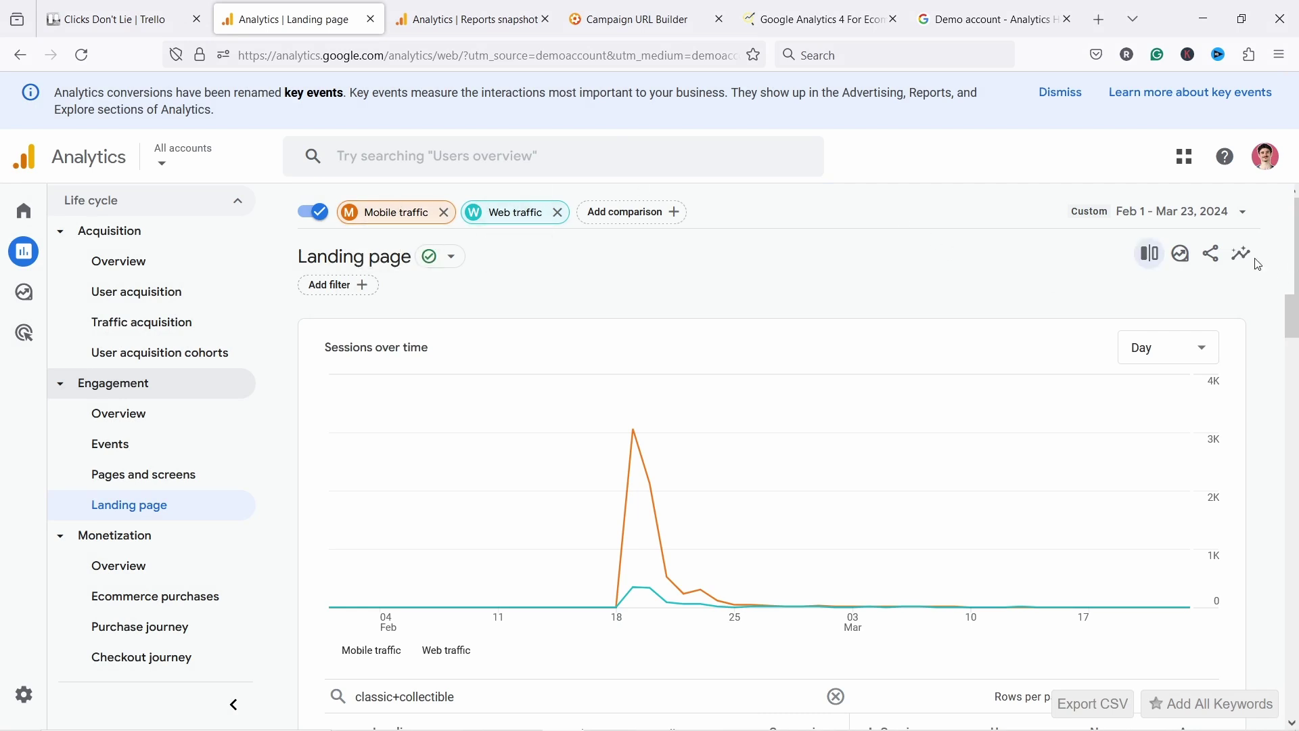
{"action": "scroll", "coordinate": [1297, 316], "scroll_direction": "down", "scroll_amount": 8}
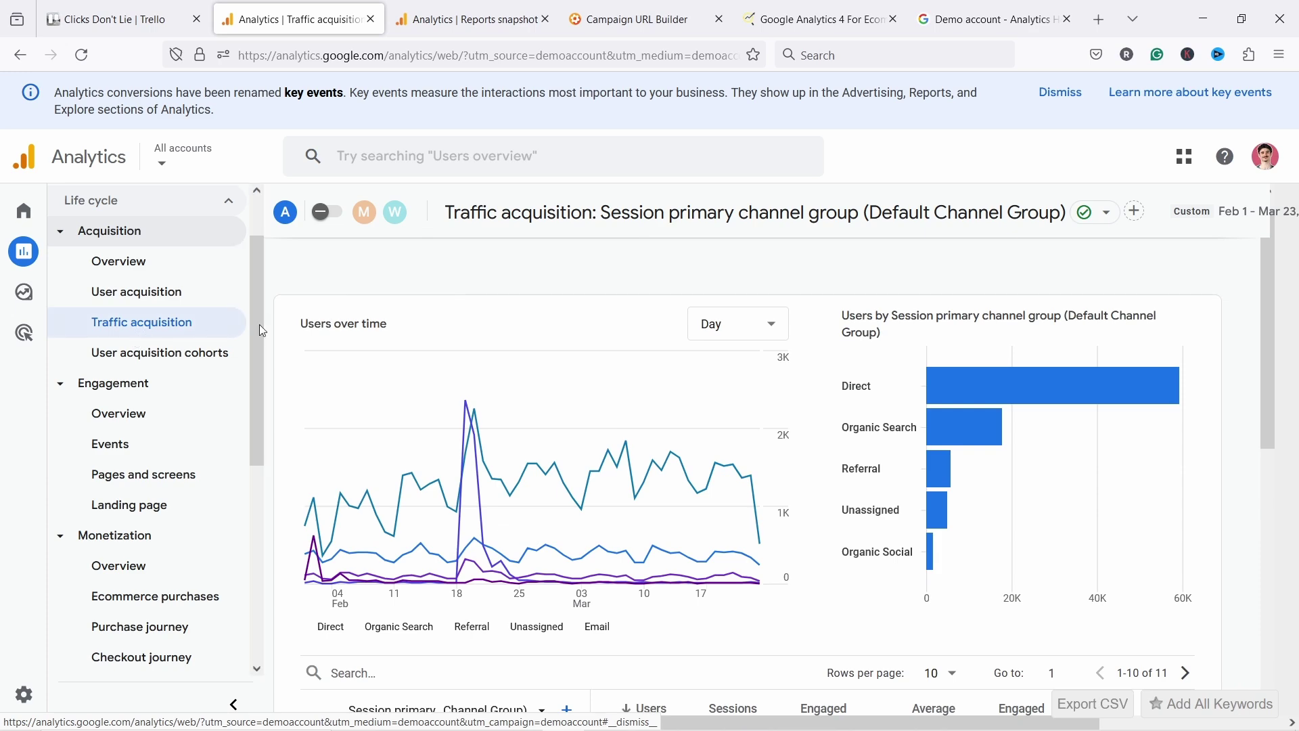
Step: Open the primary dimension choices for the table in the Traffic acquisition report
{"action": "left_click_drag", "start_coordinate": [1268, 325], "coordinate": [1223, 514]}
{"action": "left_click", "coordinate": [398, 302]}
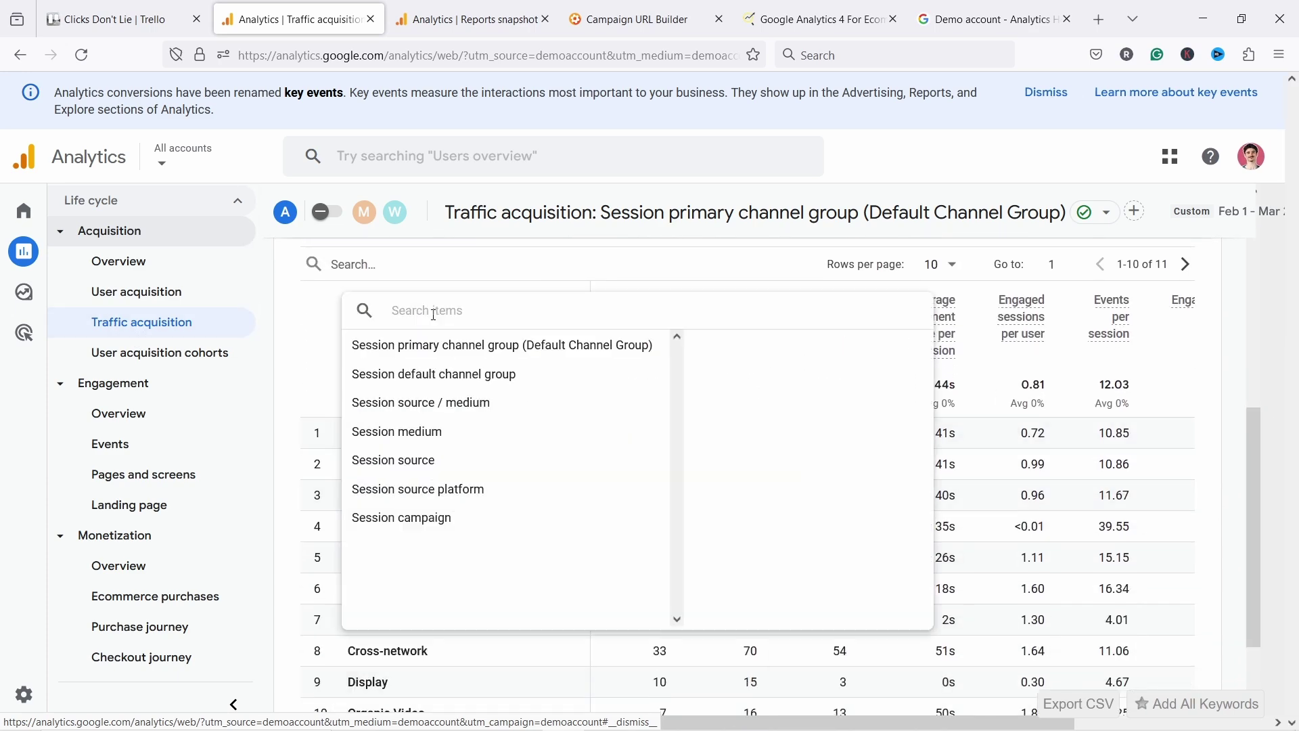